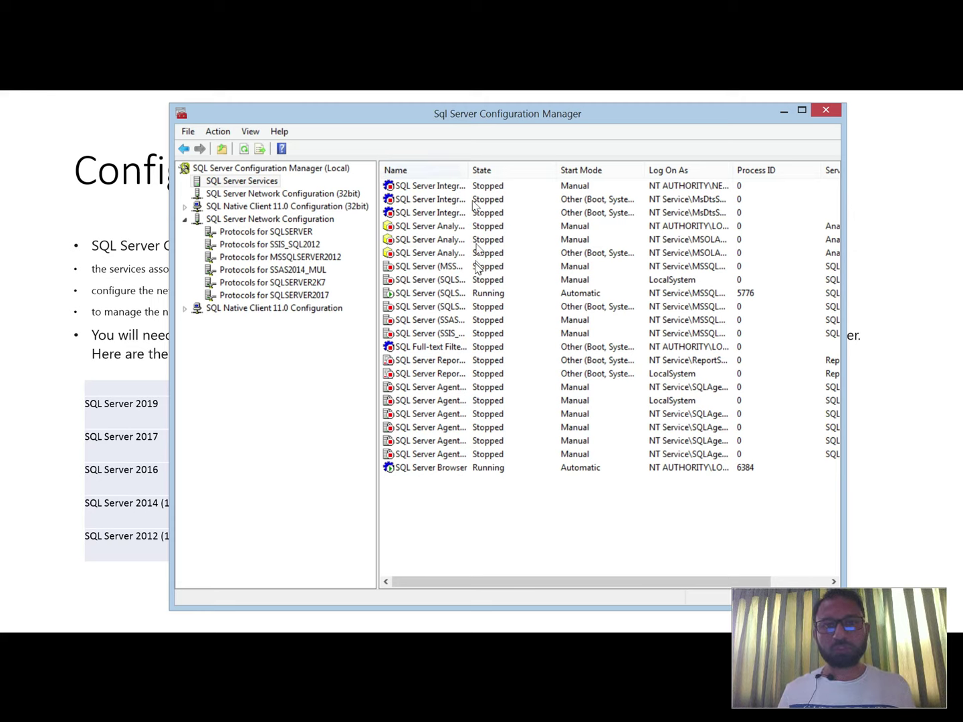
Step: Widen the services list's Name column to show full names and view the control commands available for SQL Server (SQLSERVER2017)
click(424, 294)
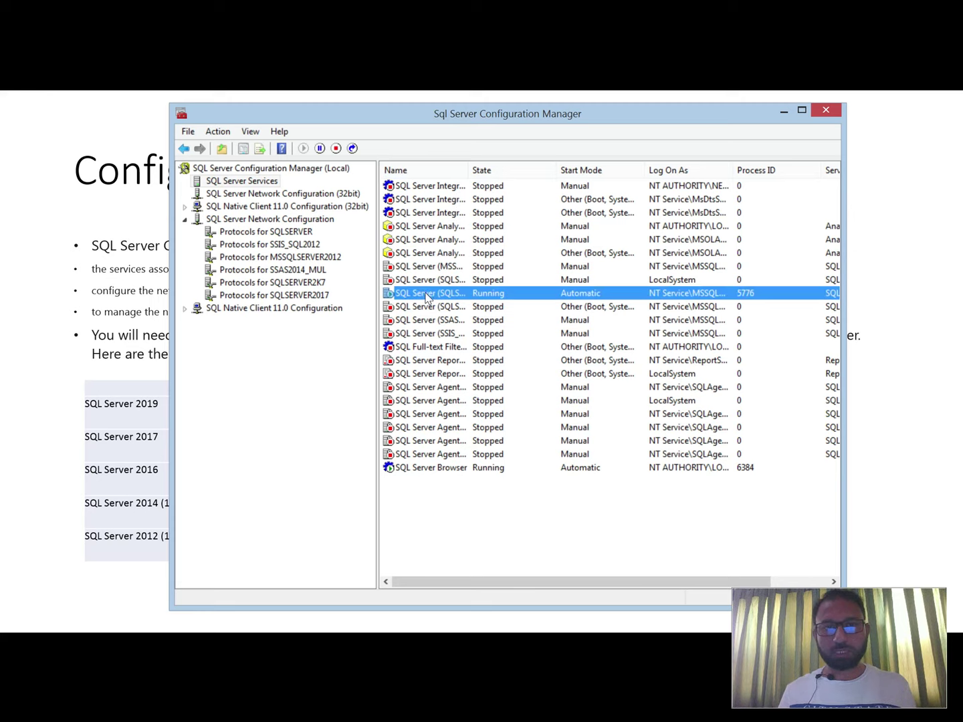
double_click(472, 172)
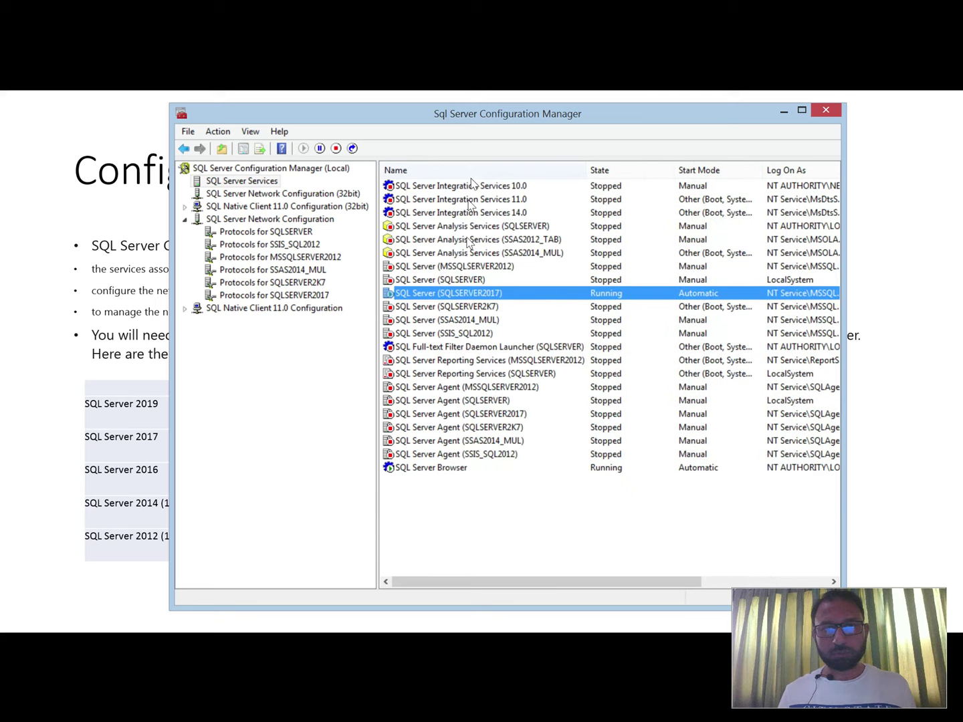
right_click(458, 297)
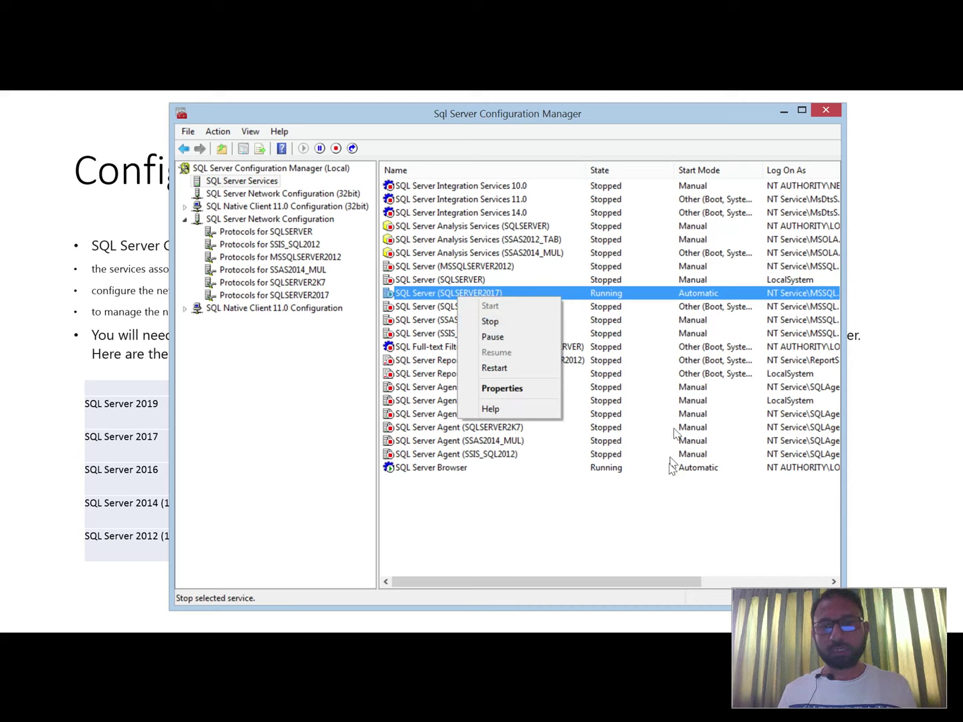
click(619, 297)
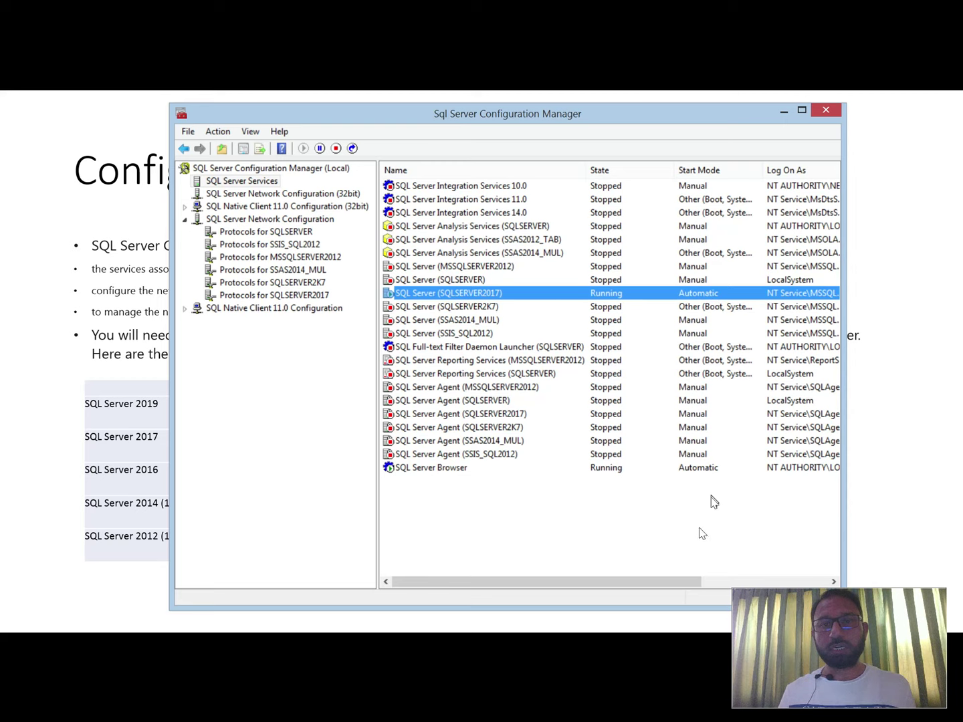
Step: Examine the start mode and service account of SQL Server (SQLSERVER2017), widening the Log On As column, and select the SQL Server Browser service
drag(674, 586, 696, 582)
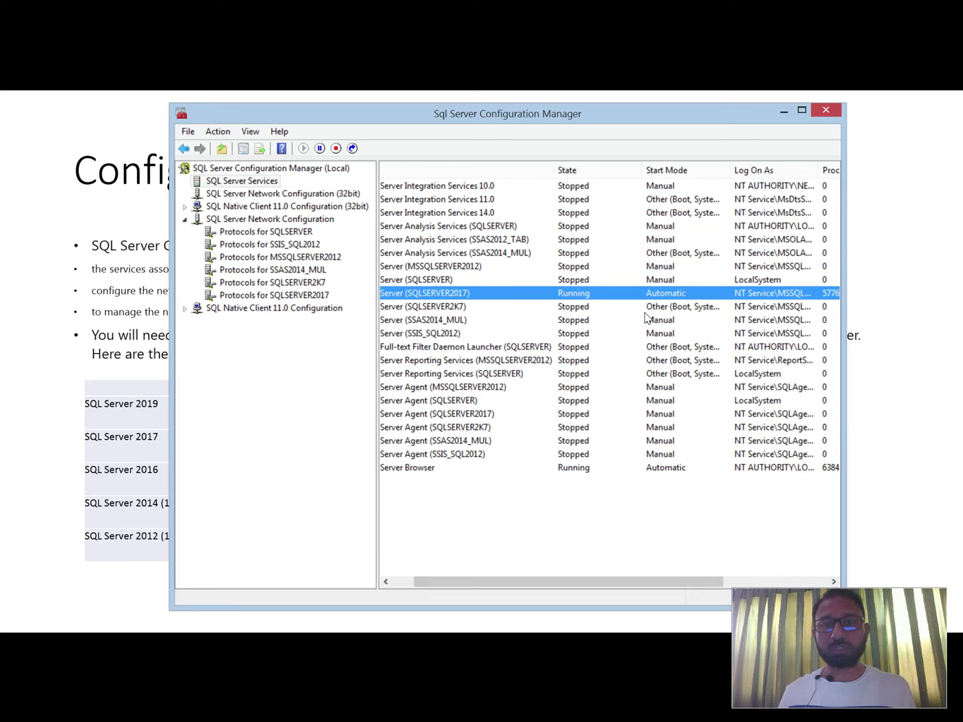
right_click(455, 294)
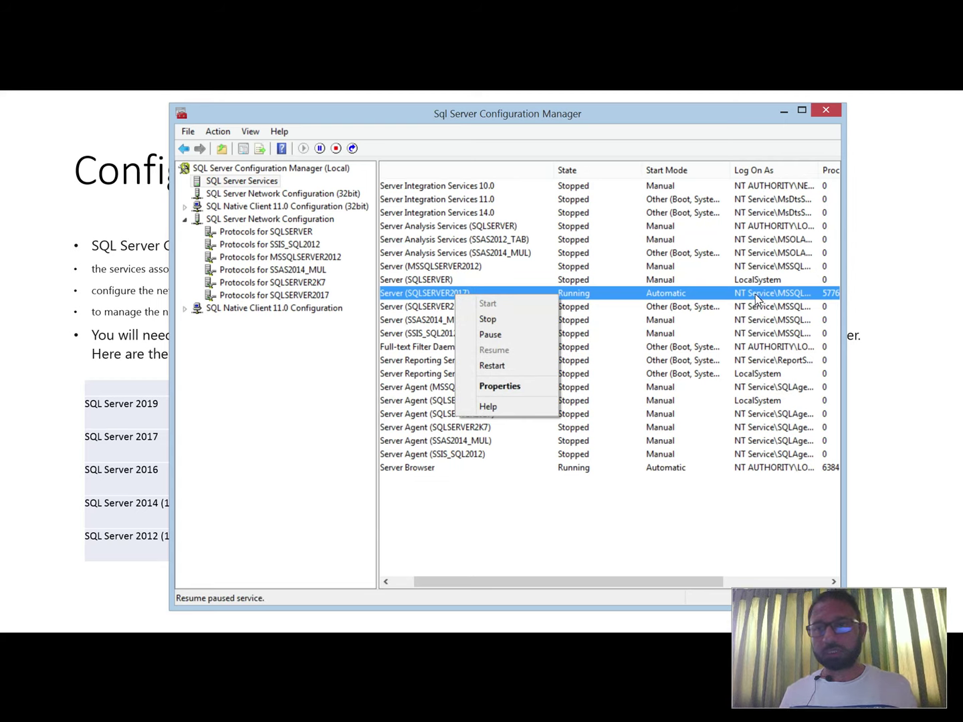
click(674, 296)
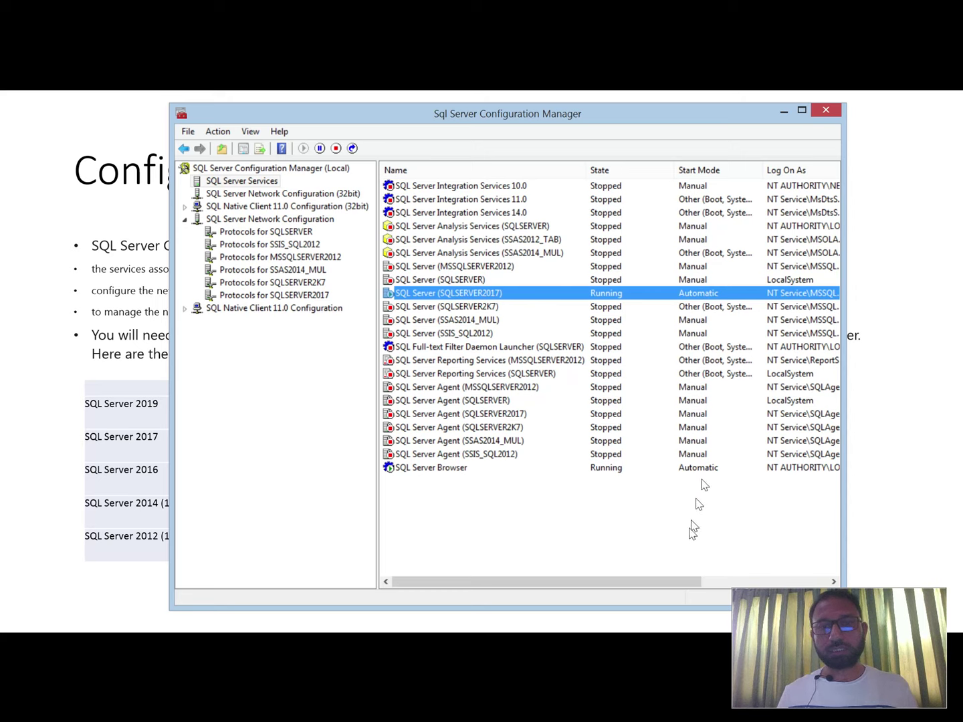
drag(679, 585, 727, 585)
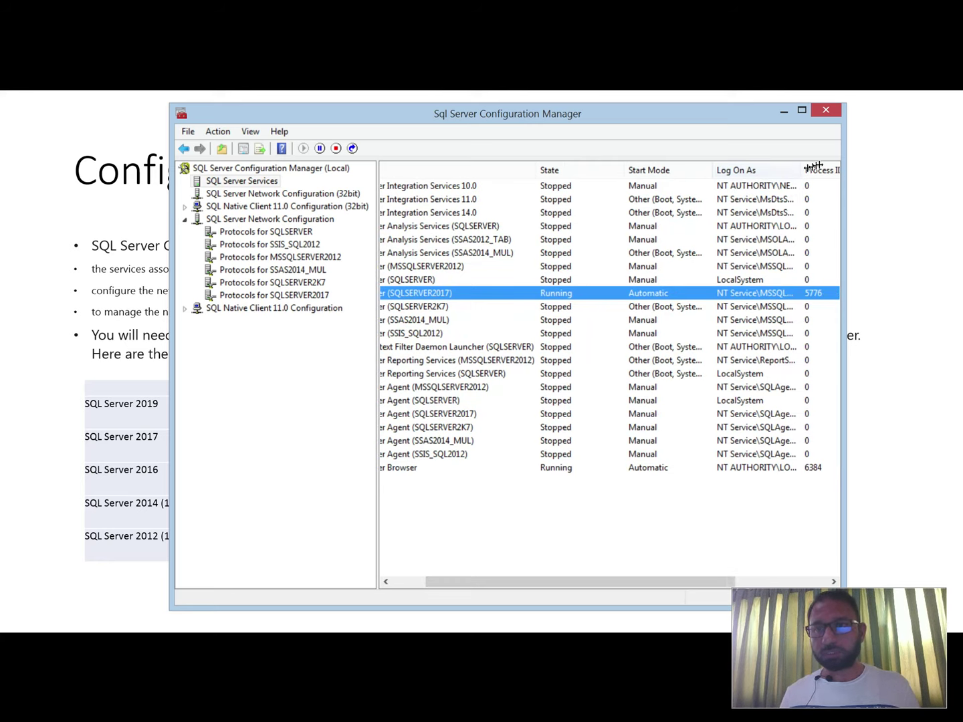
drag(797, 170, 826, 164)
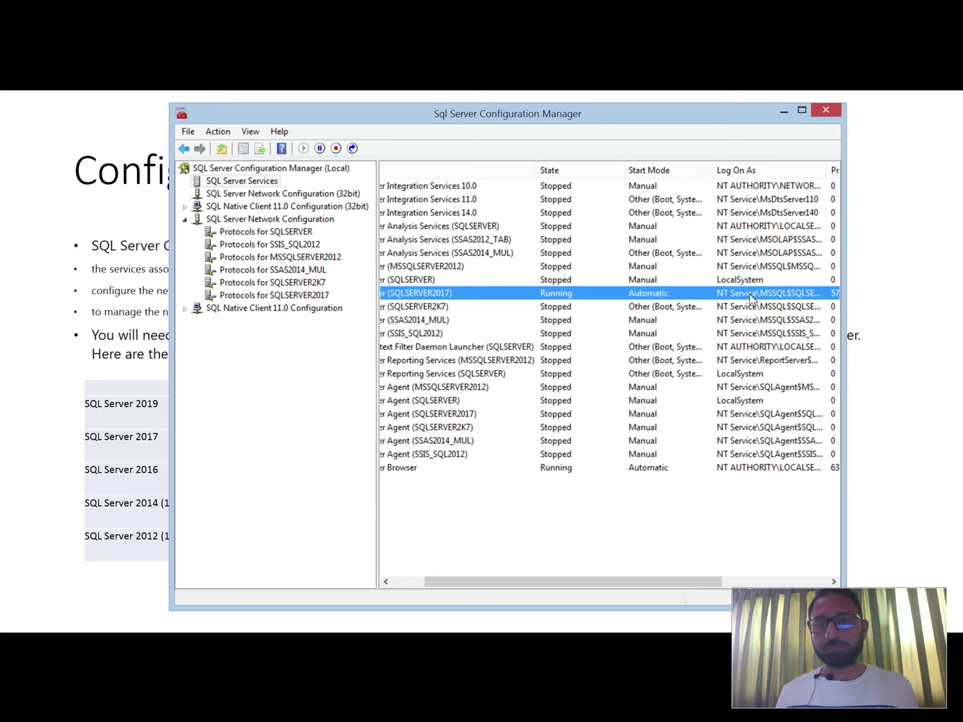
drag(629, 580, 535, 574)
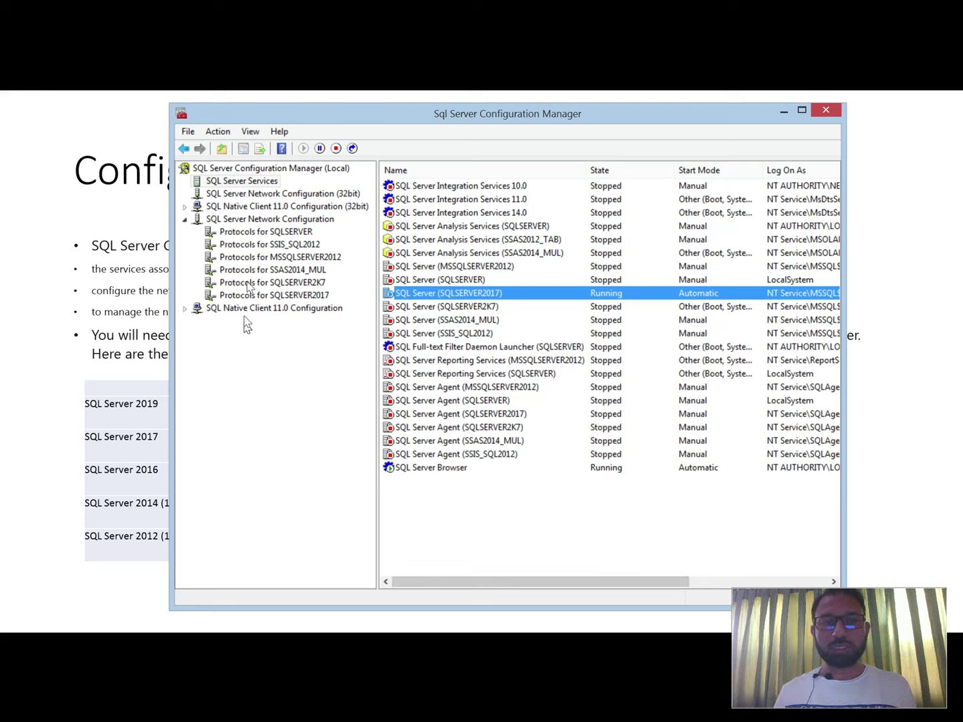
click(446, 471)
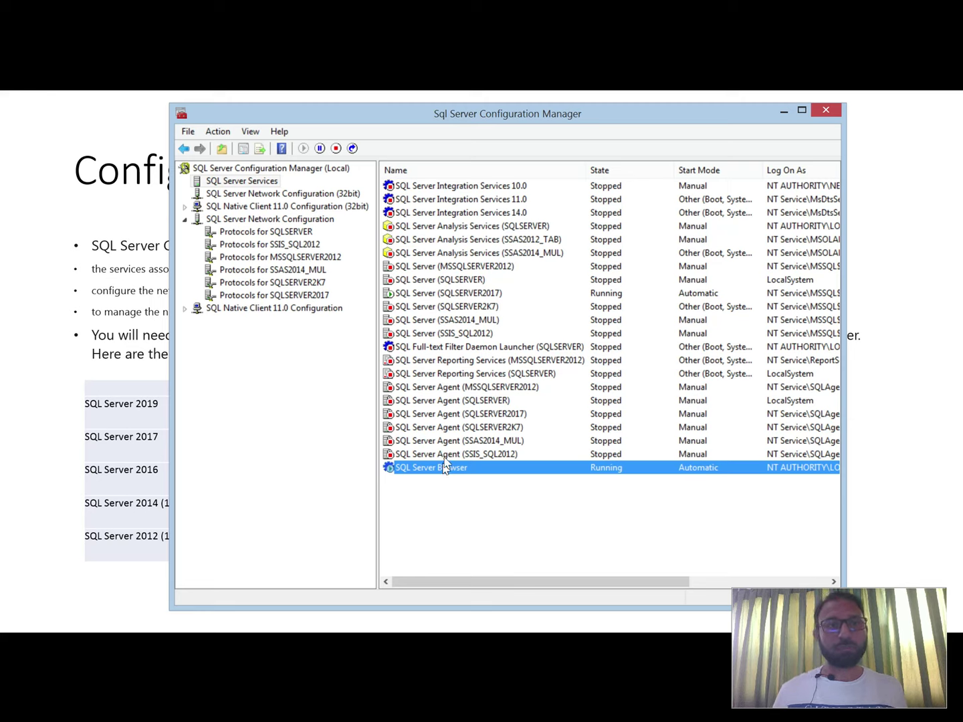
Step: Check the TCP port for IPAll in the TCP/IP properties of the SQLSERVER2017 instance, closing them without changes
click(299, 299)
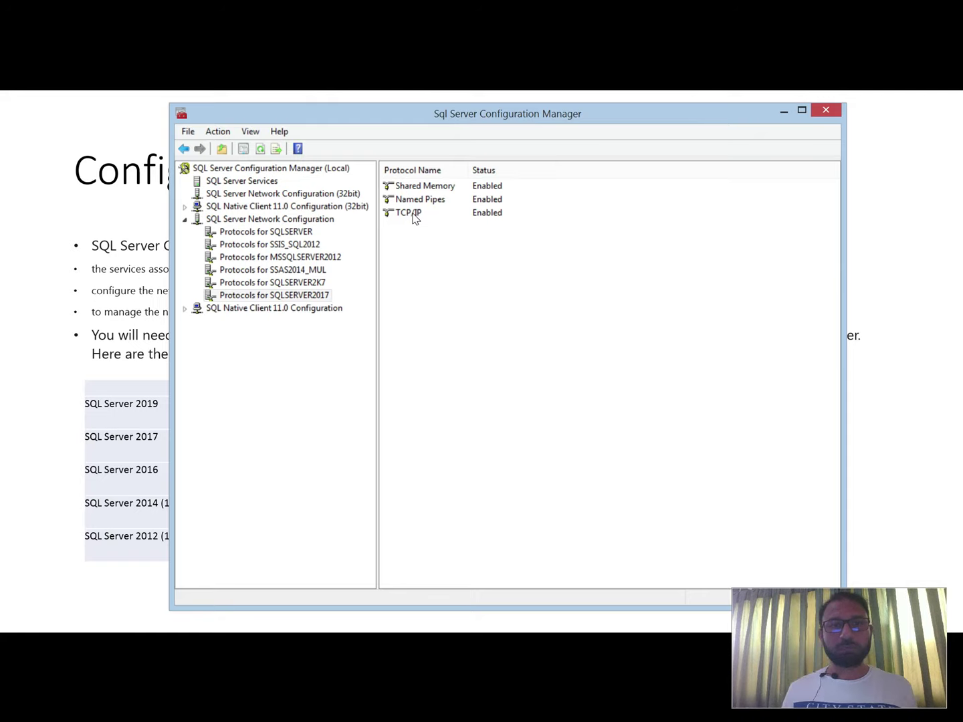
right_click(414, 216)
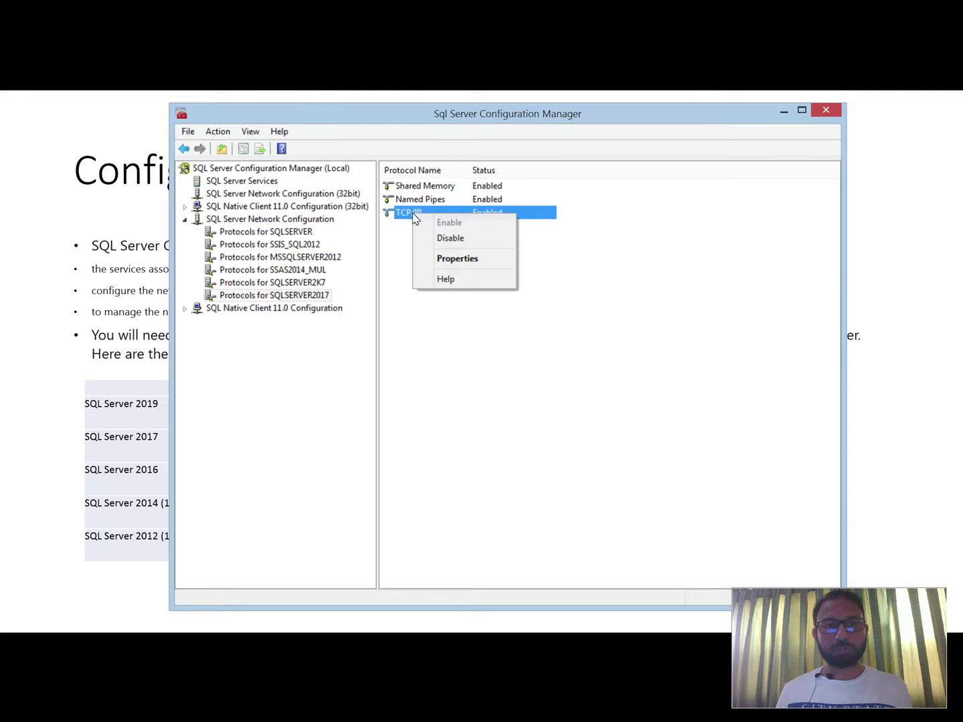
click(467, 262)
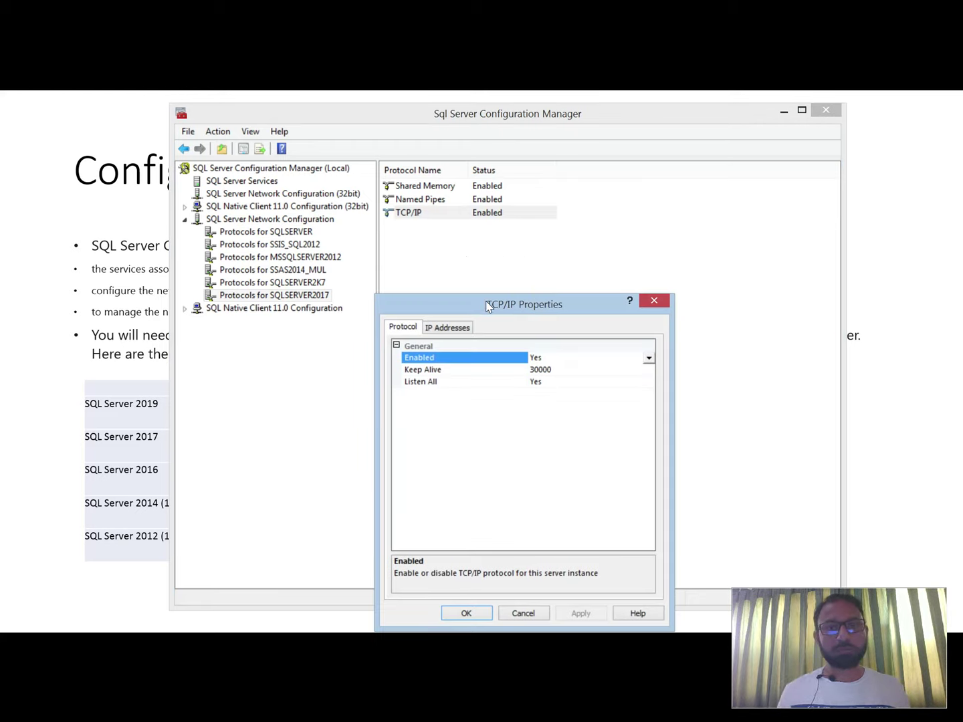
drag(489, 307, 488, 182)
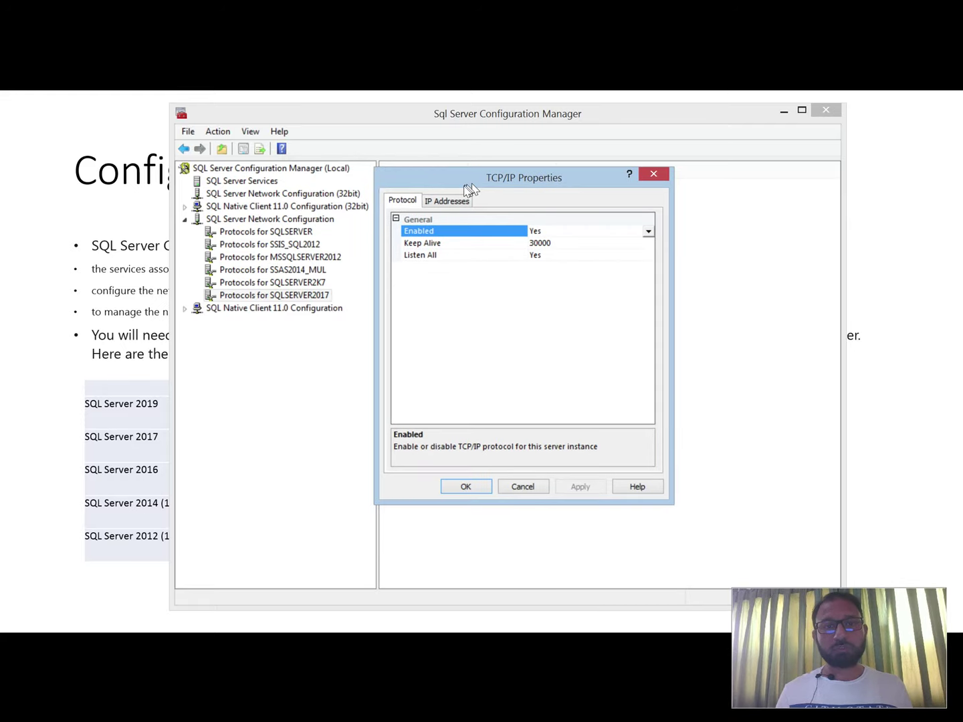
click(448, 201)
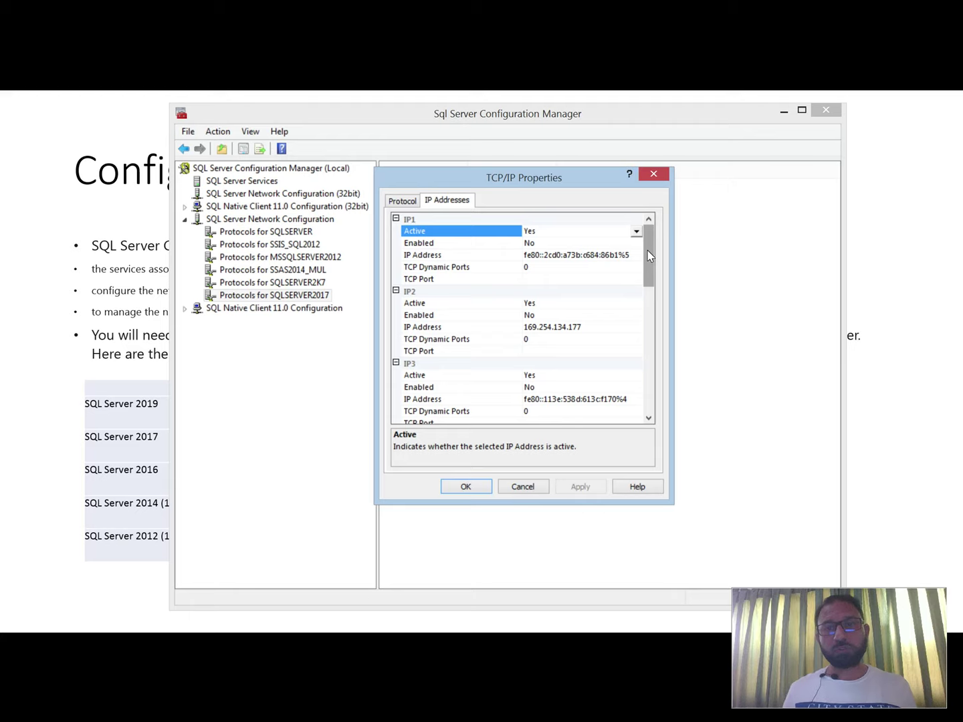
scroll(638, 322, down, 10)
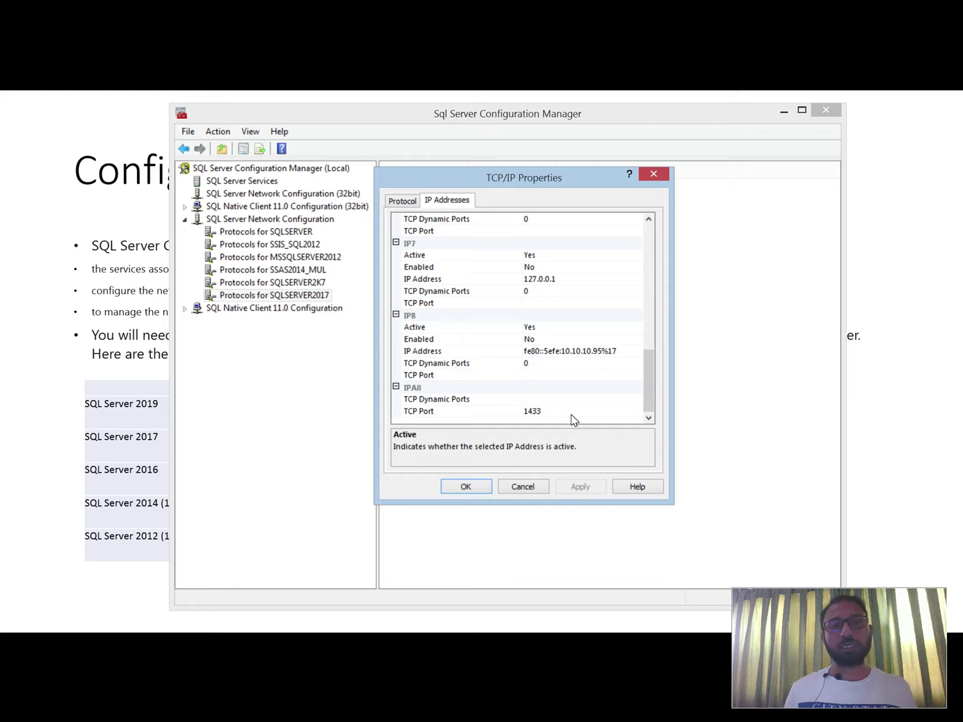
click(543, 412)
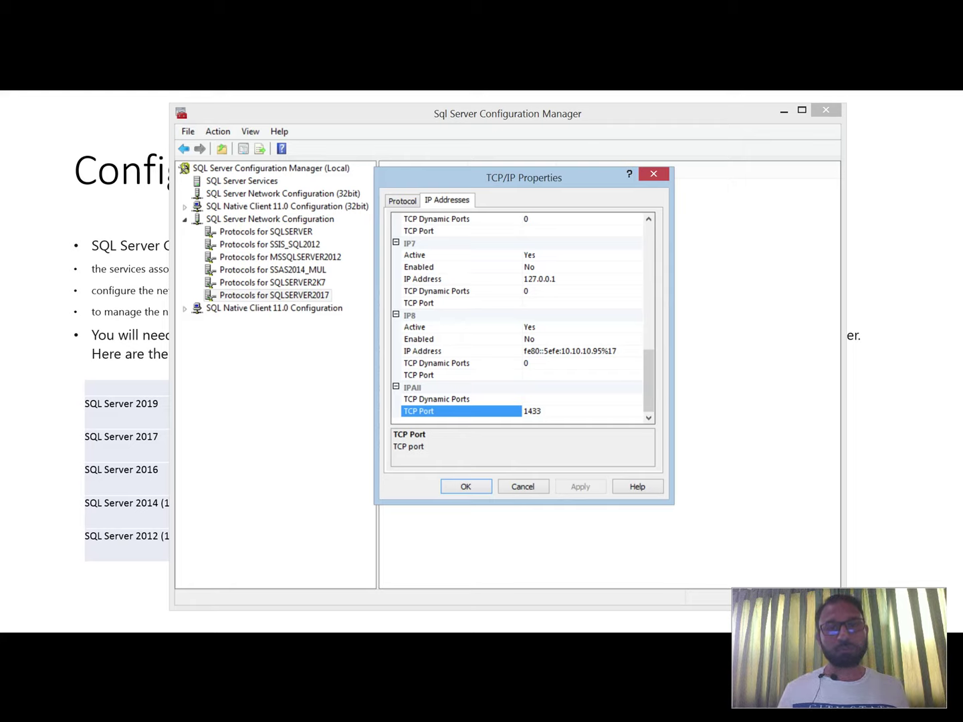
click(520, 489)
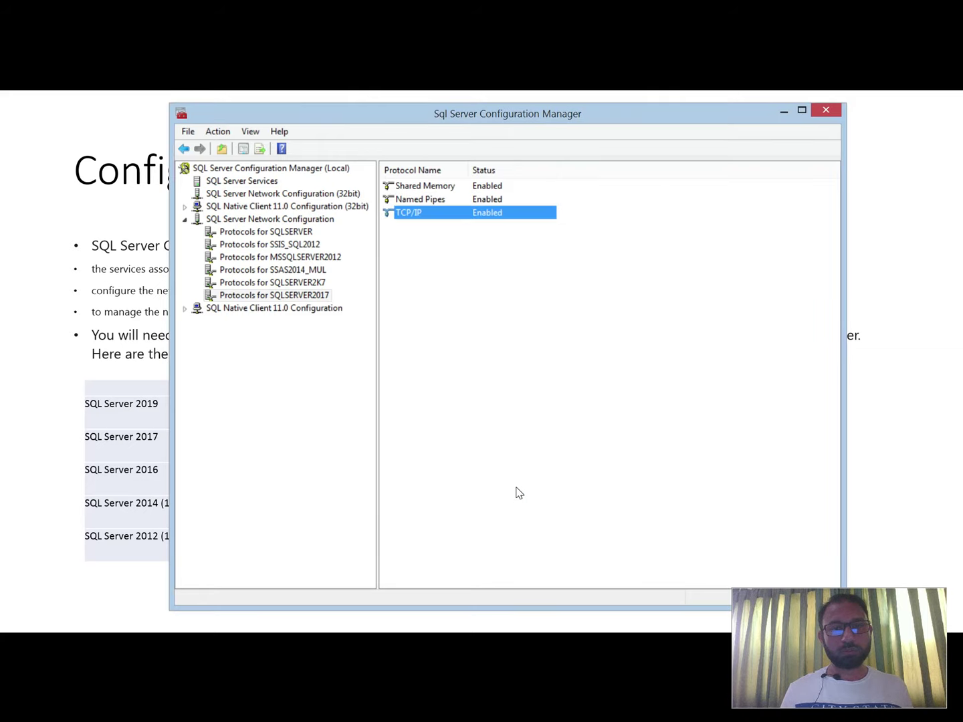
Step: Review the Force Encryption and Hide Instance flags in the Protocols for SQLSERVER2017 properties, closing them without changes
click(286, 301)
right_click(287, 299)
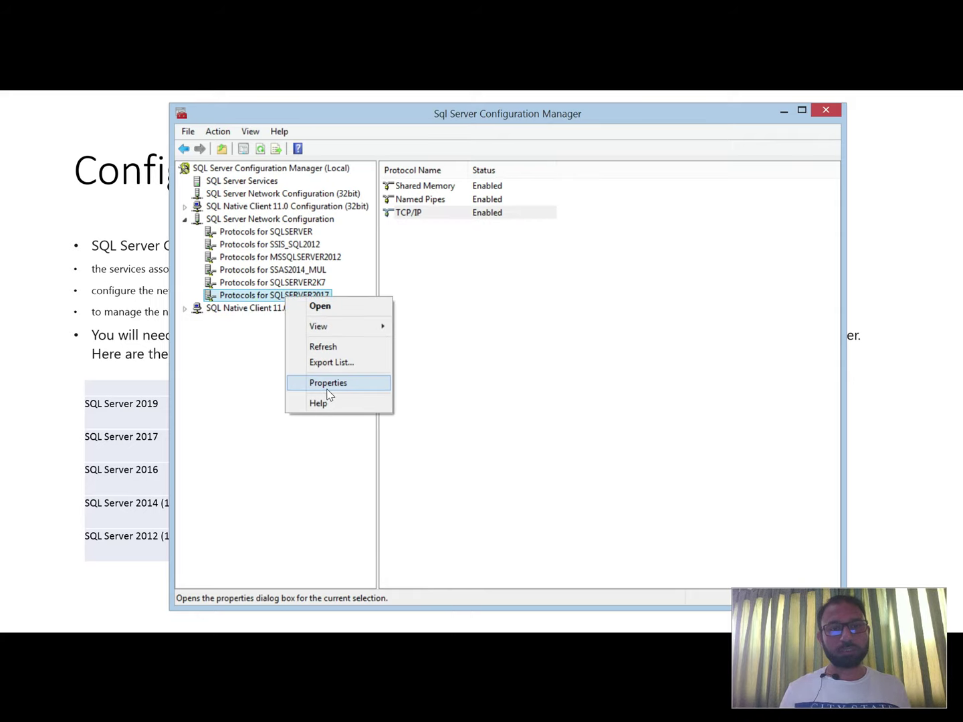
click(328, 386)
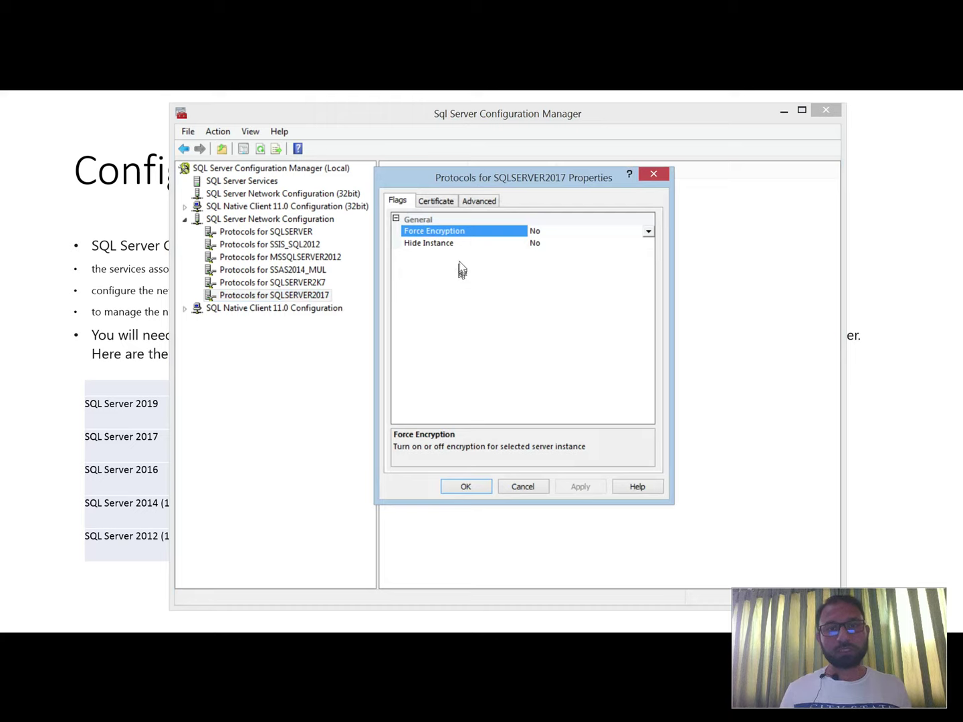
click(459, 246)
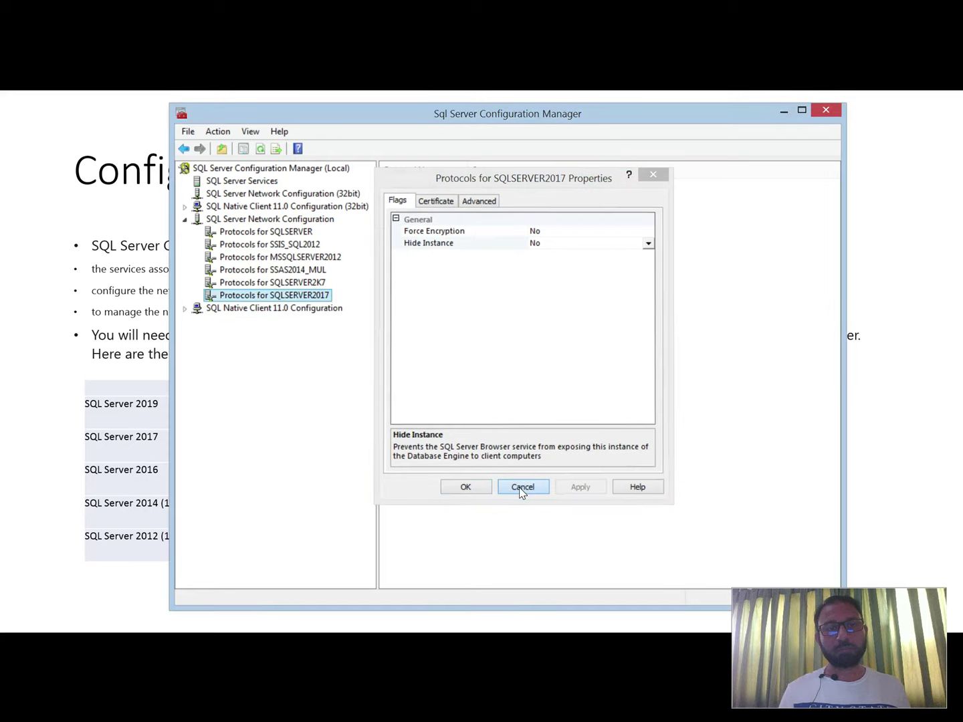
click(523, 487)
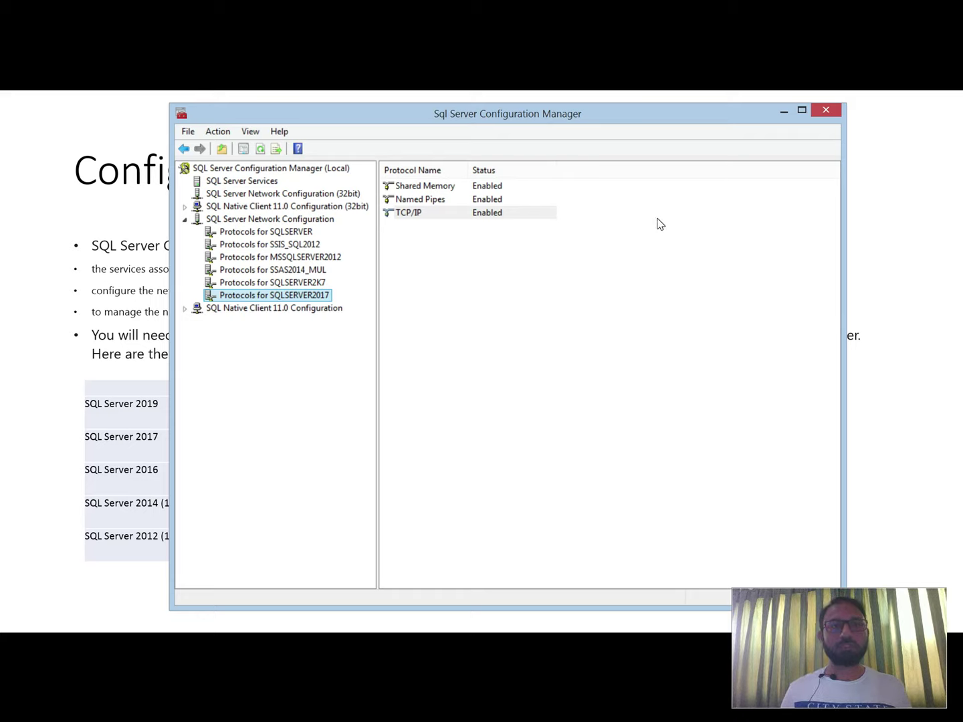
Step: Minimize SQL Server Configuration Manager and advance the slideshow to the Authentication Model slide
click(300, 172)
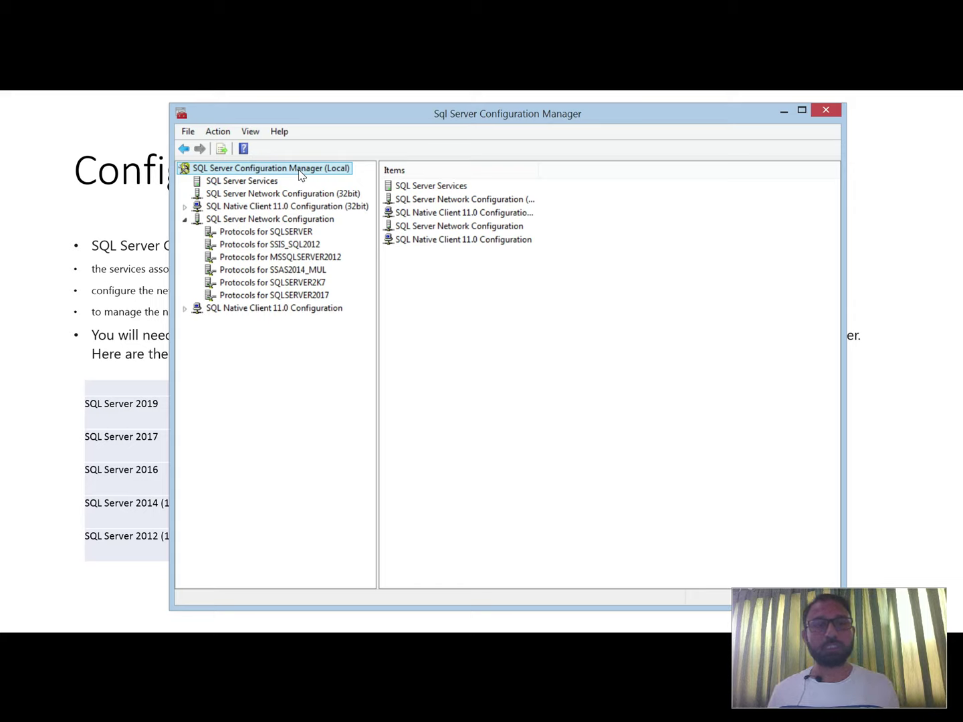
click(783, 112)
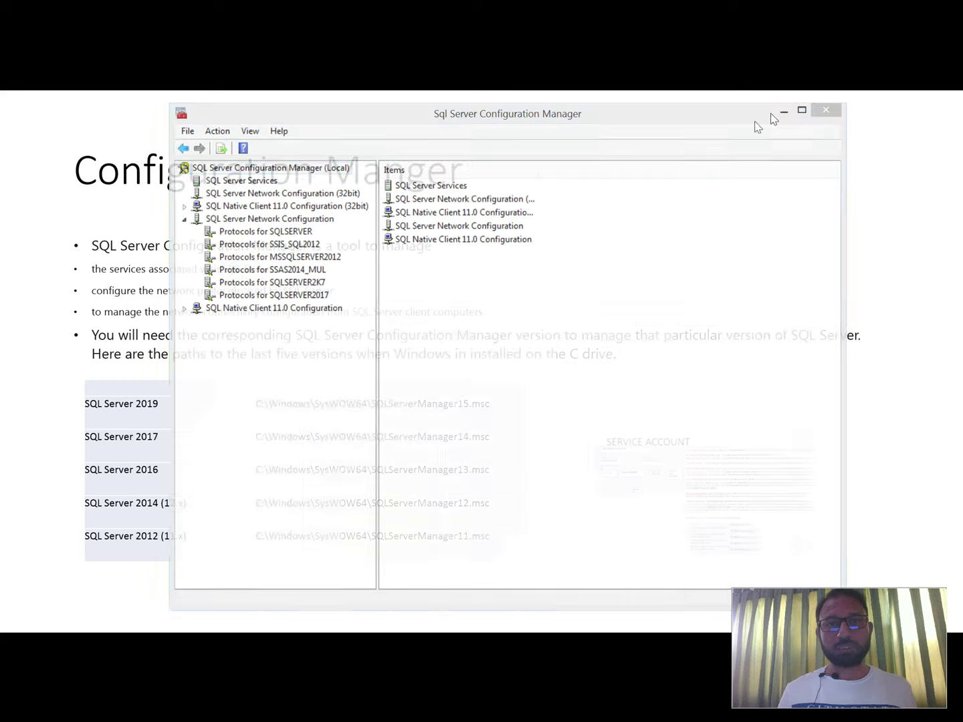
key(Right)
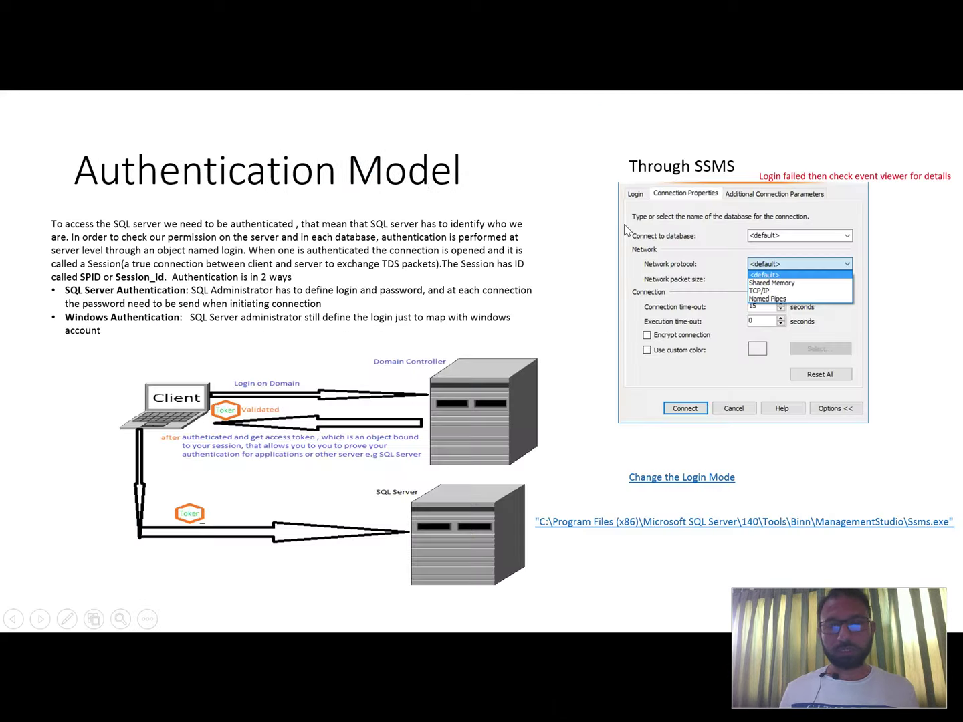
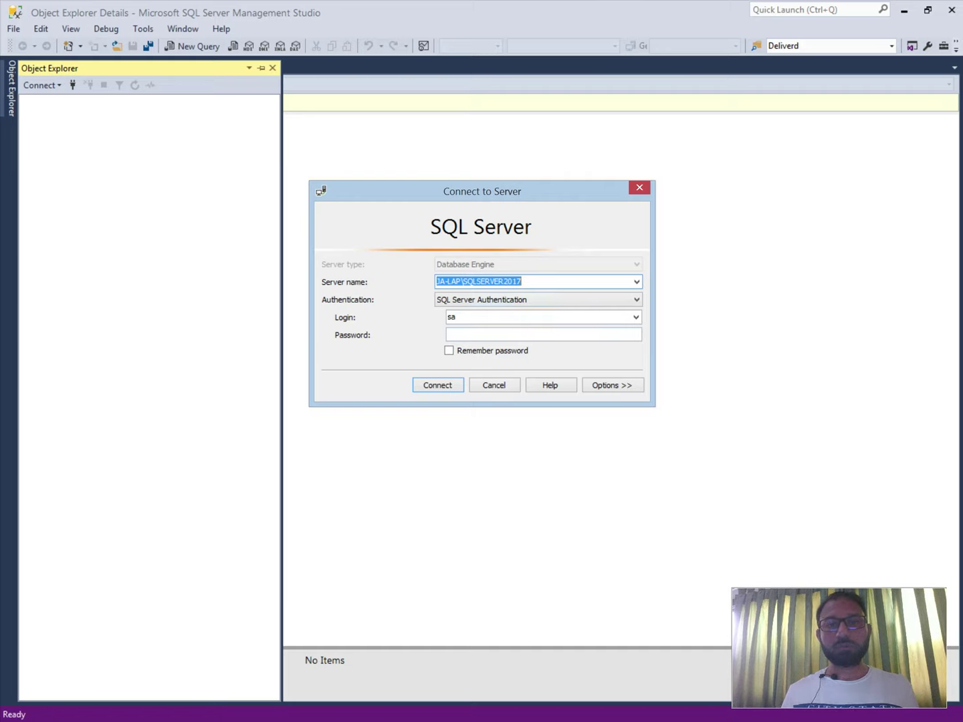
Step: Look through the authentication modes offered for connecting to JA-LAP\SQLSERVER2017, keeping SQL Server Authentication
click(344, 187)
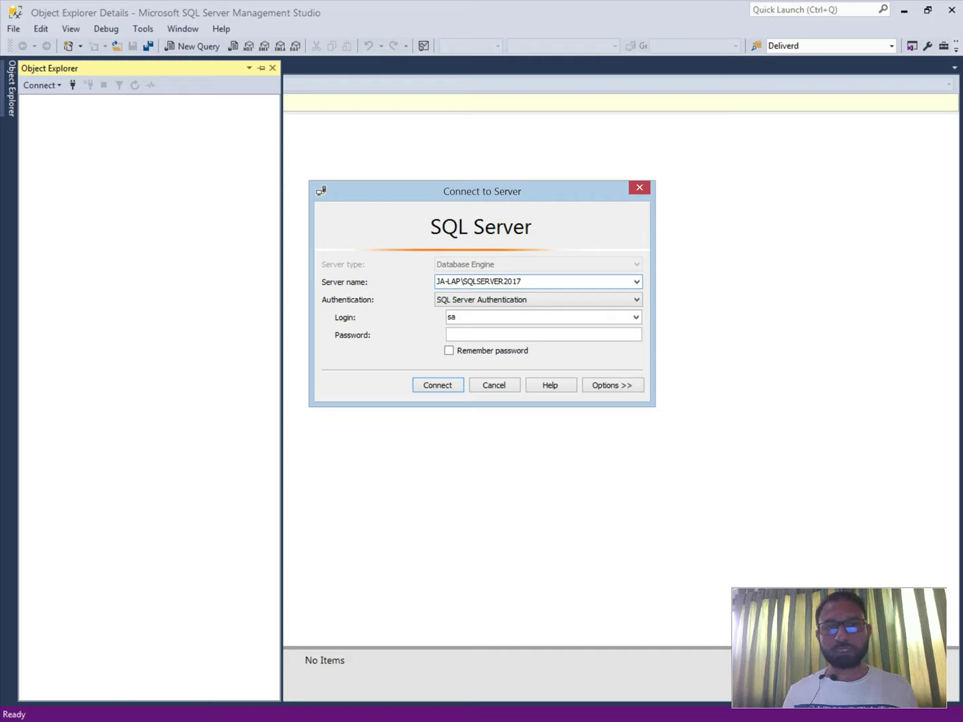
click(520, 301)
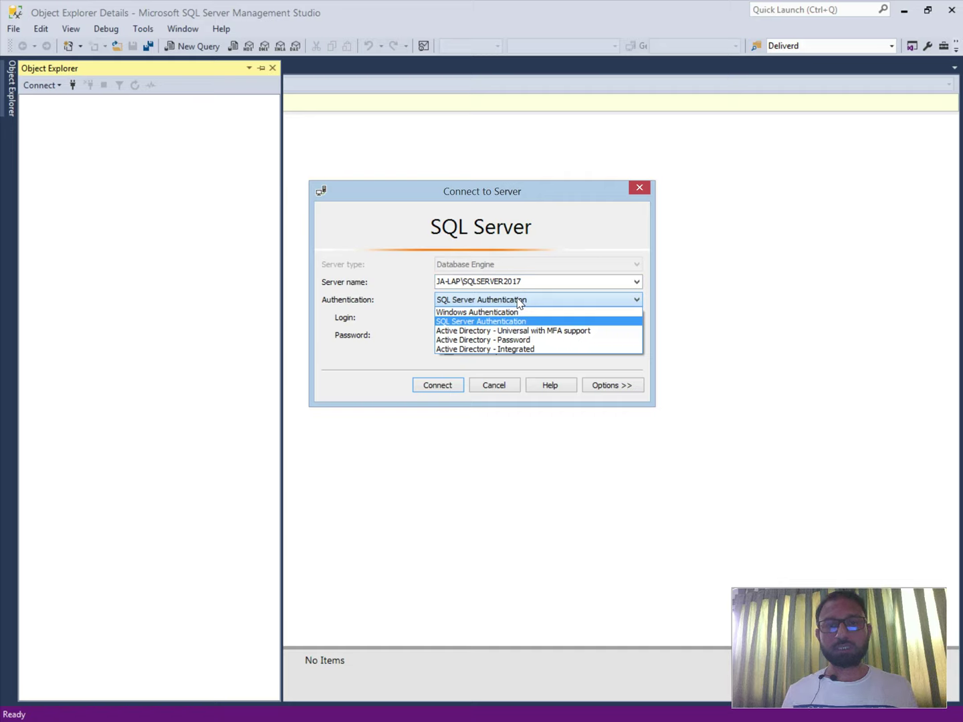
click(520, 301)
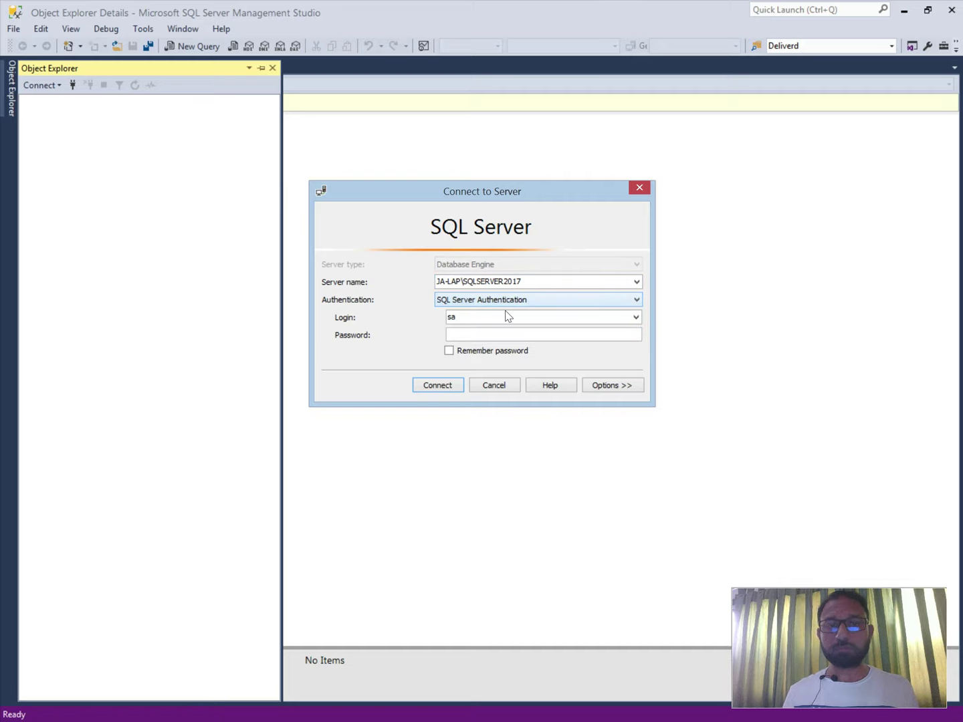
Step: Try to connect to JA-LAP\SQLSERVER2017 with the sa login by entering the account password, and move the resulting message clear of the connection form
click(325, 224)
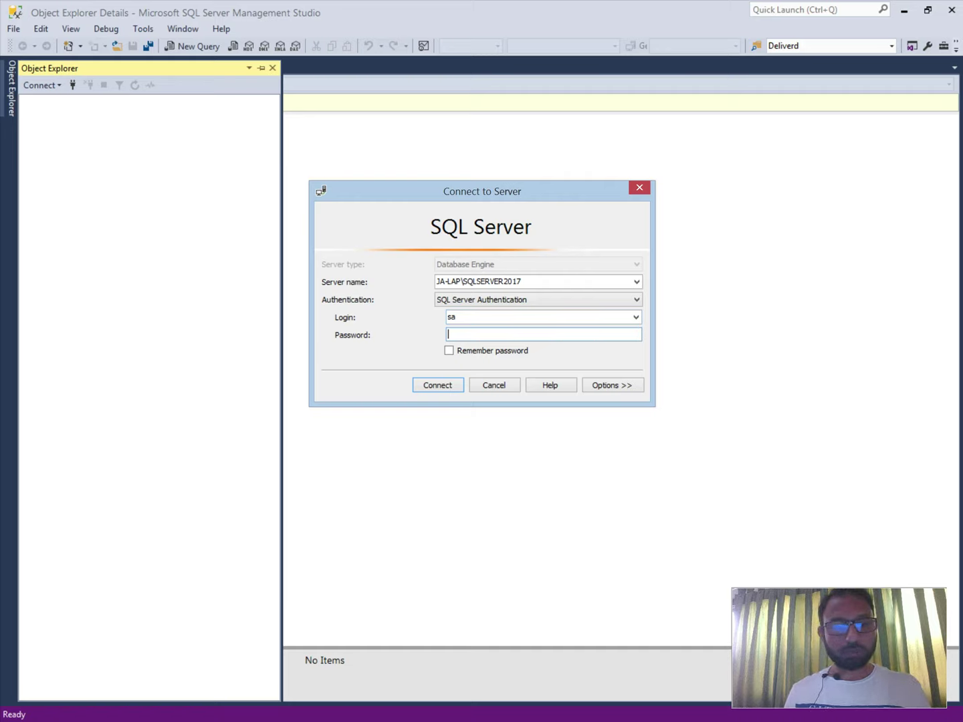
text(****)
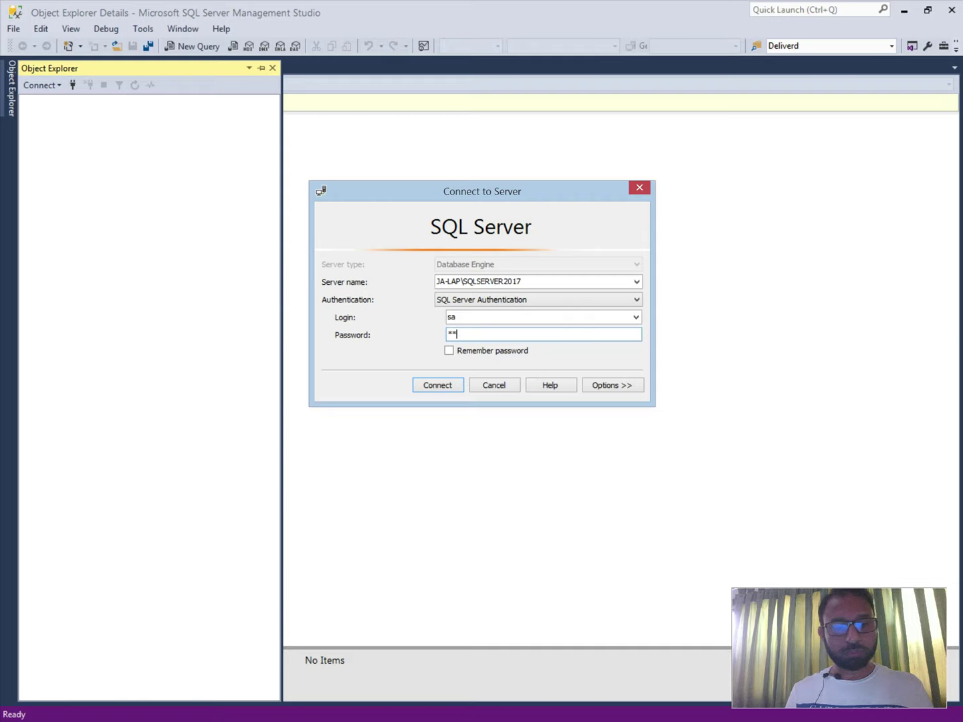
text(*****)
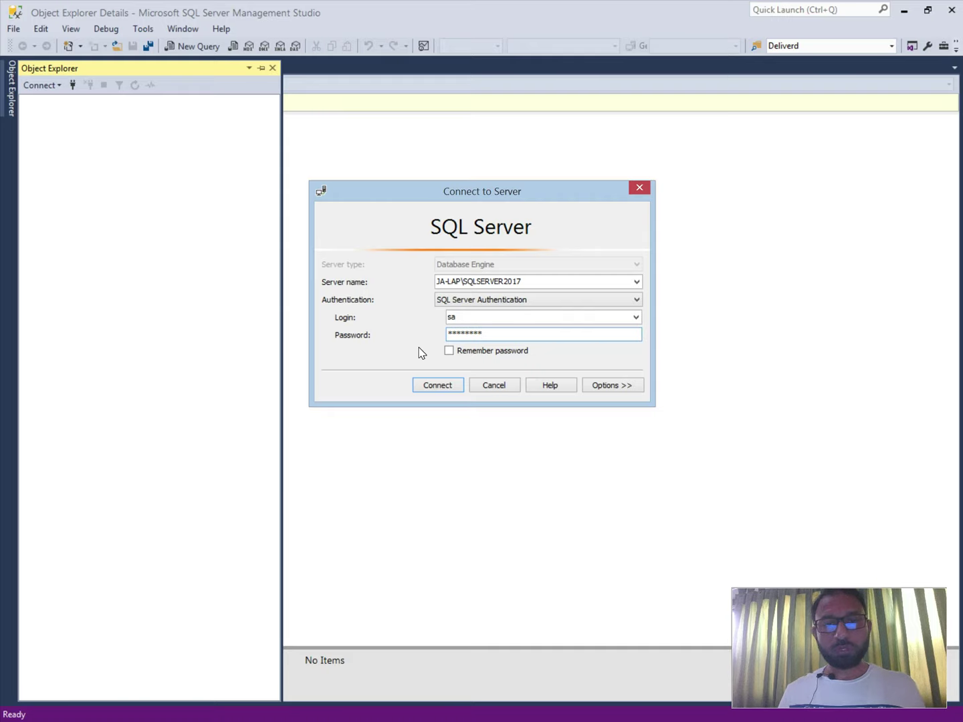
click(444, 384)
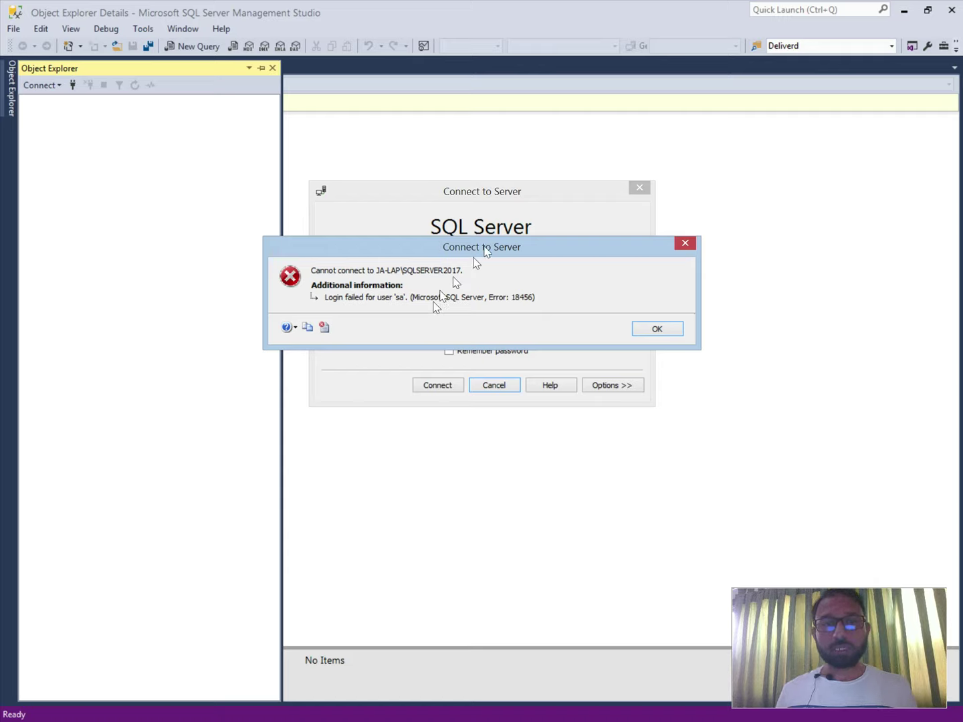
drag(488, 247, 477, 115)
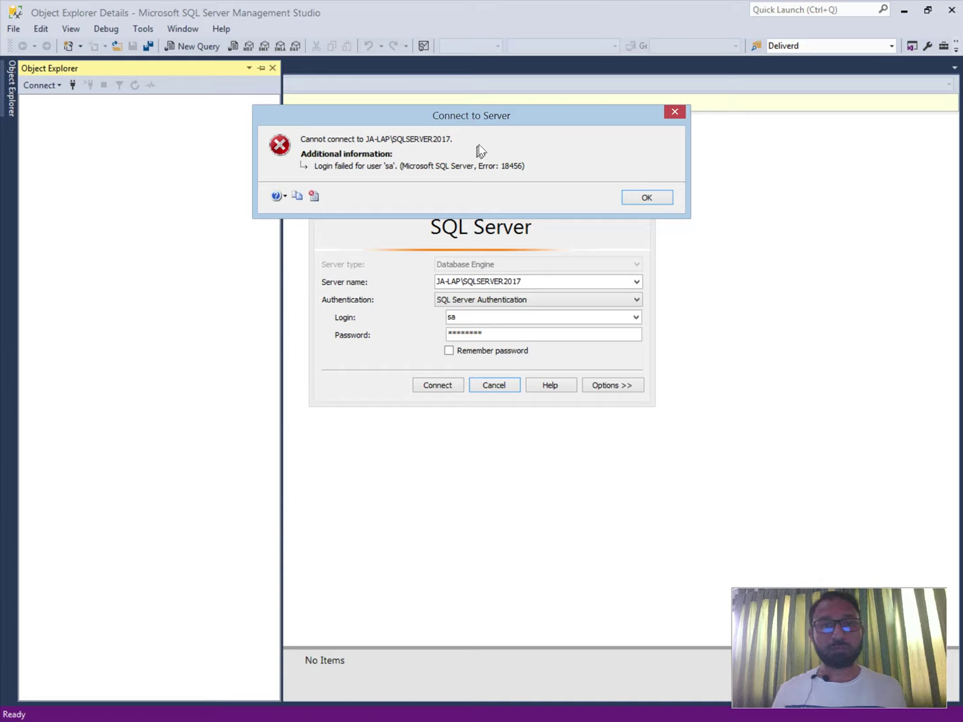
Step: Examine the refreshed Application log under Windows Logs in Event Viewer for the sa login attempt, and minimize Event Viewer
drag(491, 120, 499, 181)
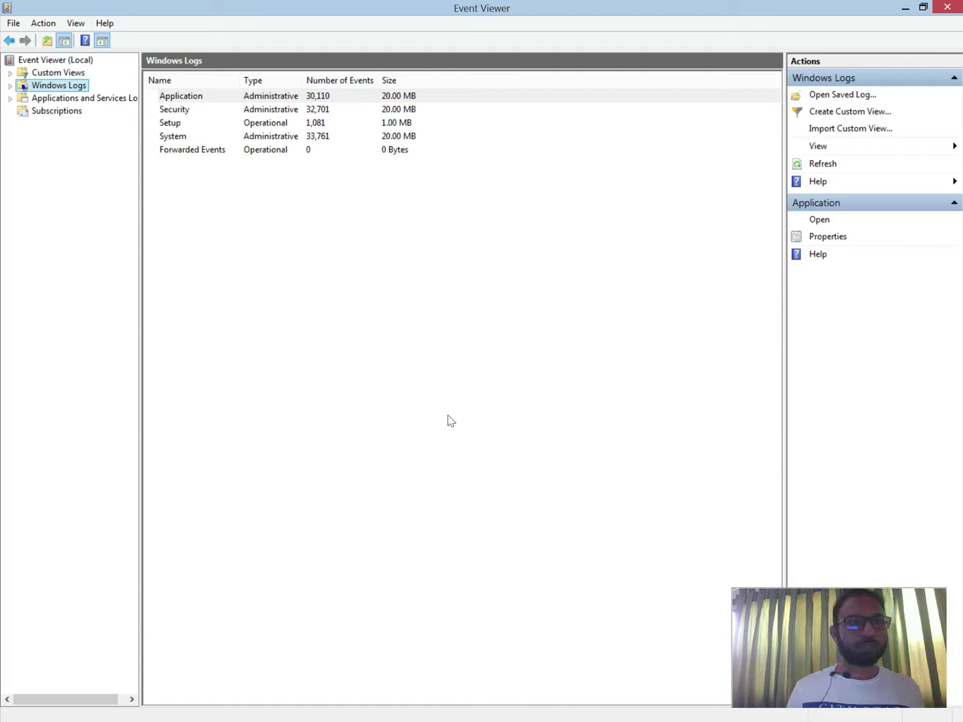
click(10, 86)
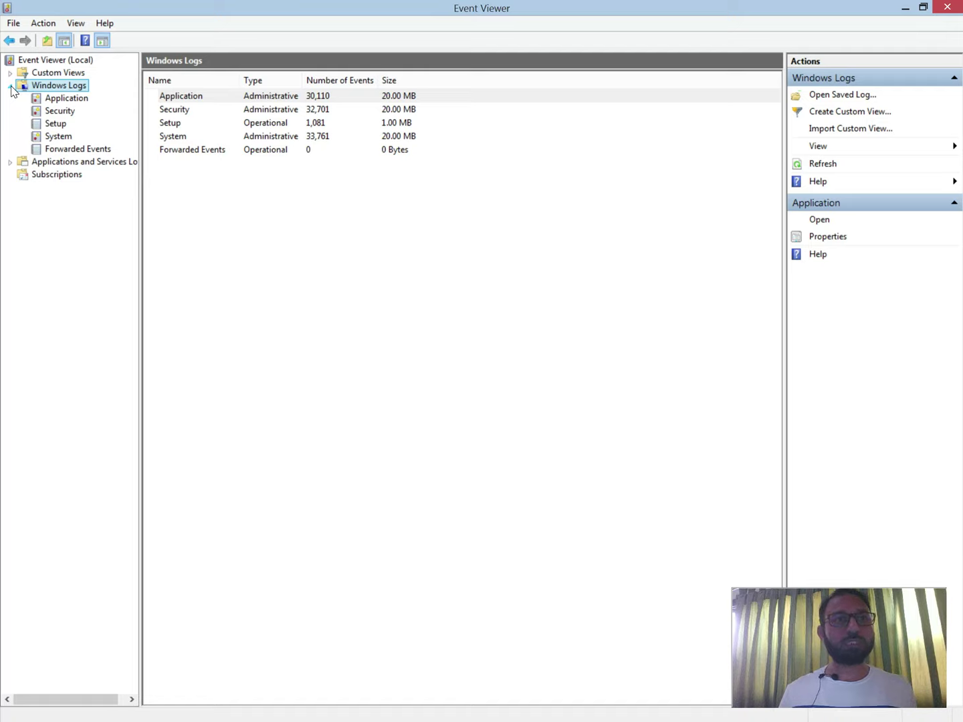
right_click(59, 100)
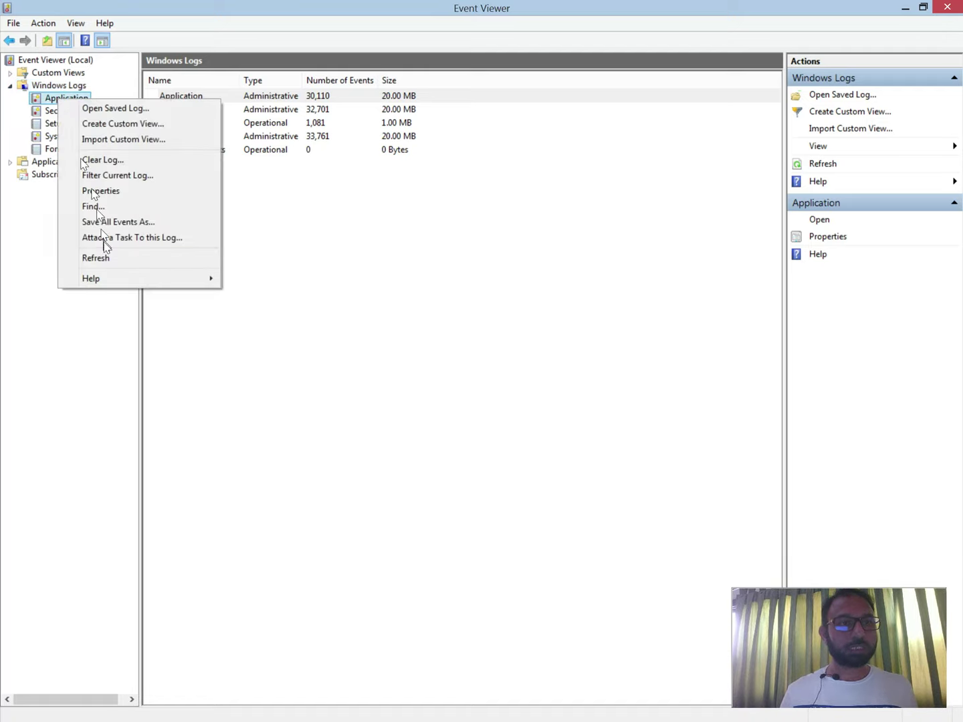
click(105, 260)
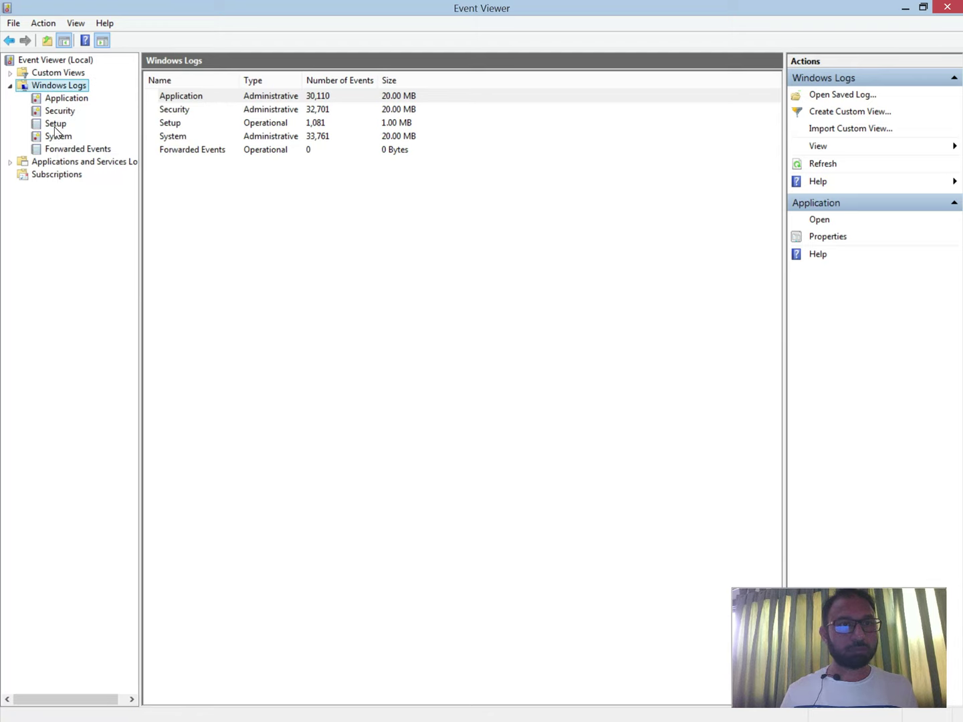
click(57, 100)
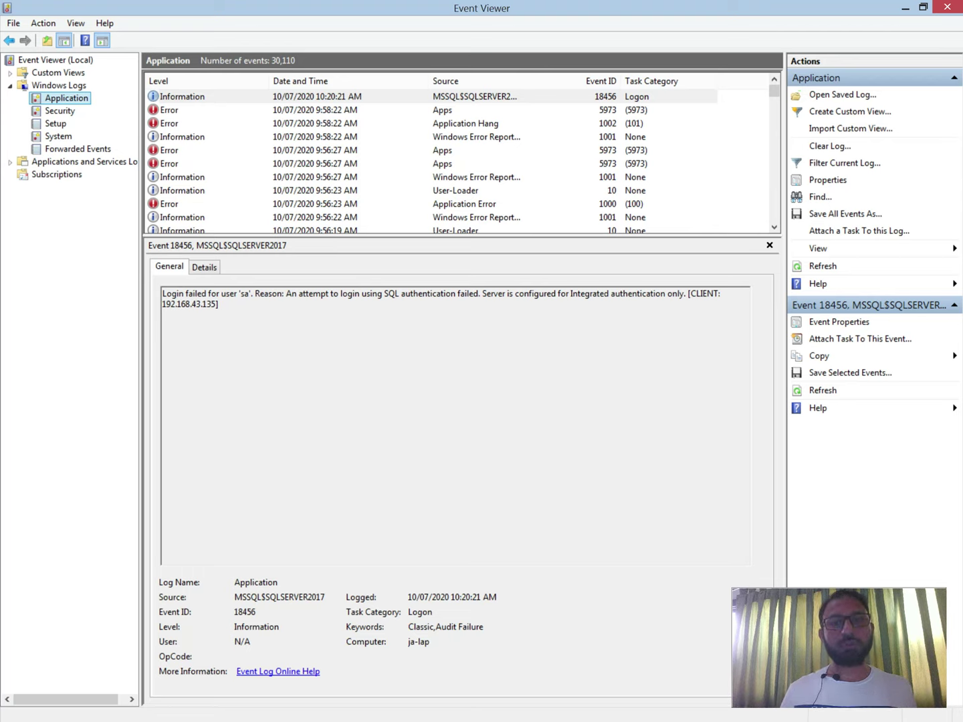
key(F5)
click(378, 202)
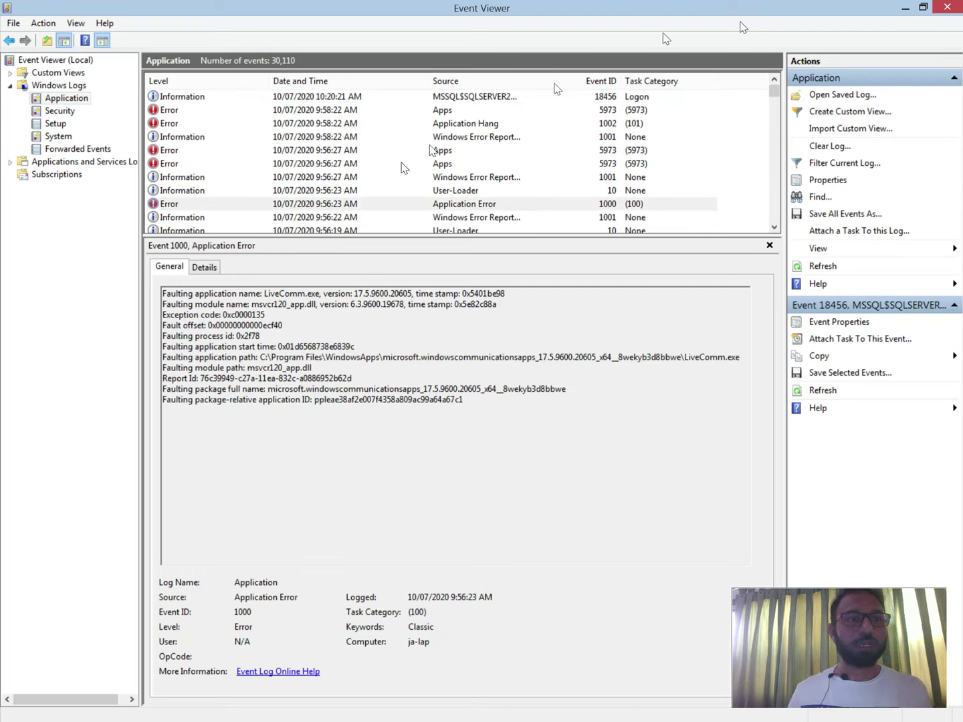
click(910, 8)
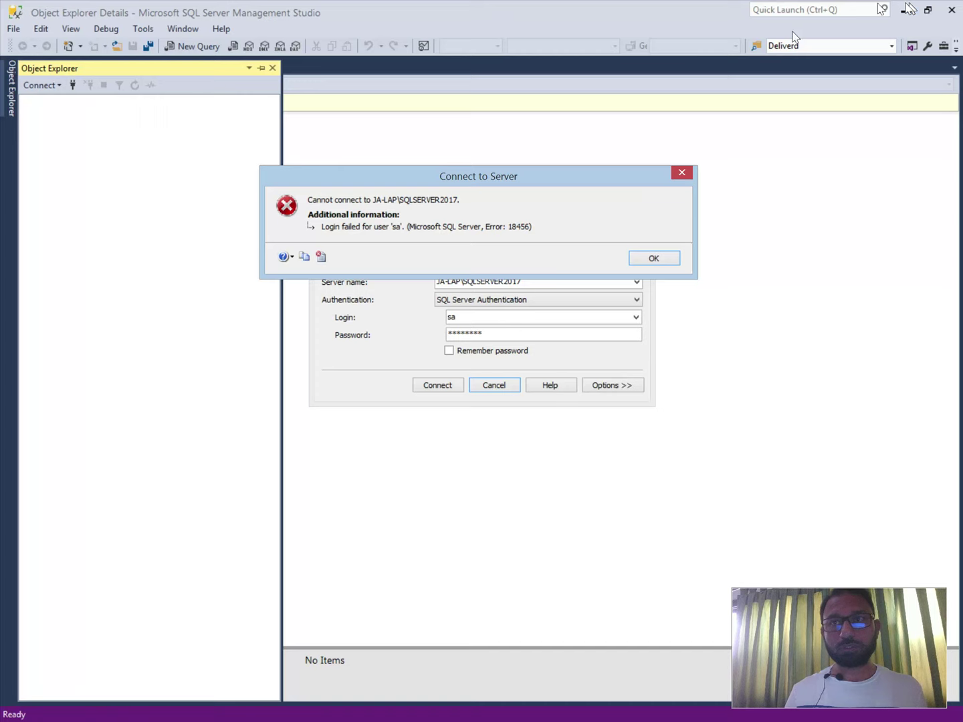
Step: Dismiss the connection message and switch to the PowerPoint slideshow's Authentication Model slide
click(658, 261)
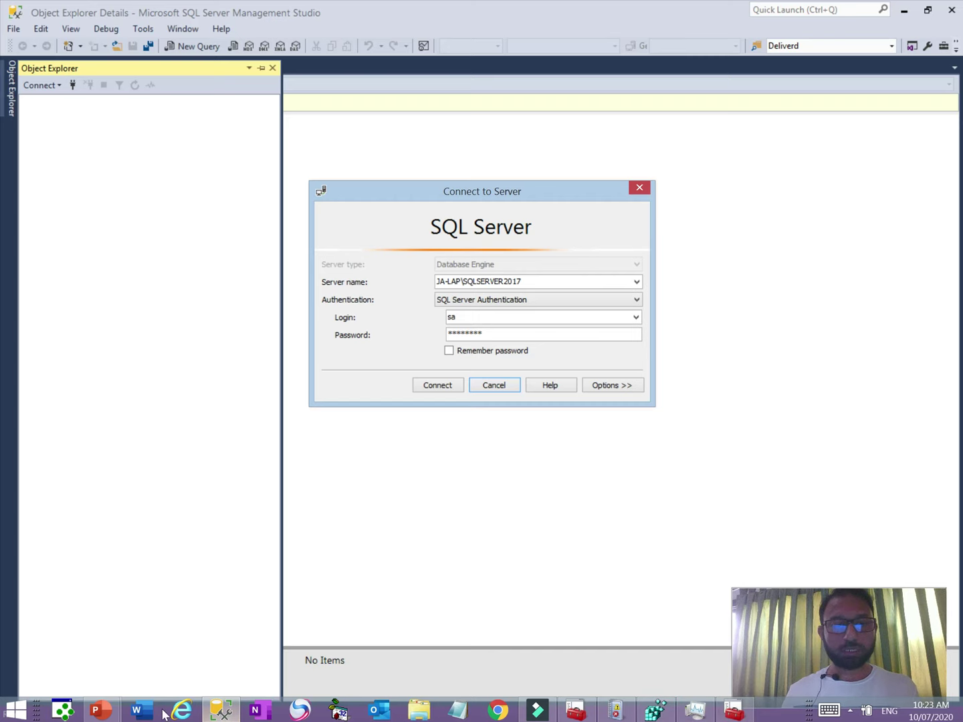
click(107, 712)
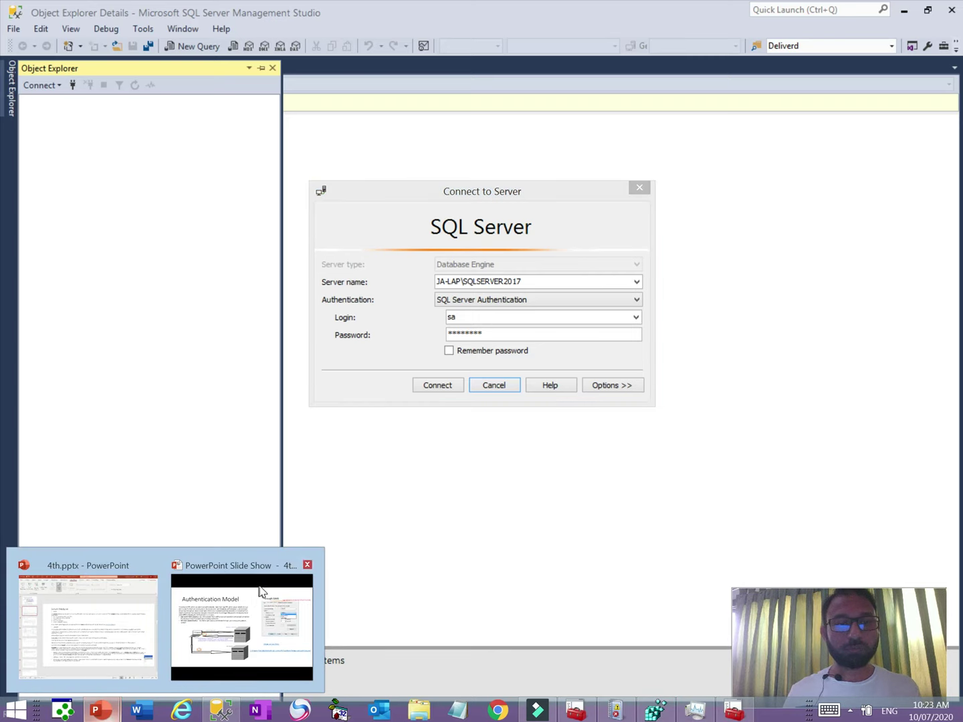
mouse_move(250, 605)
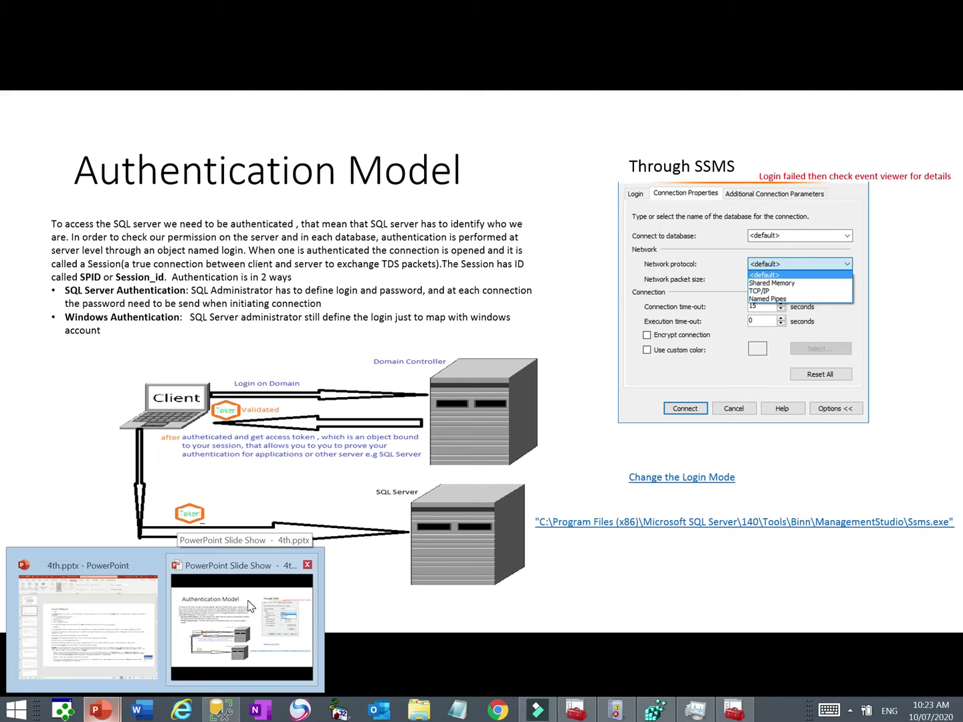
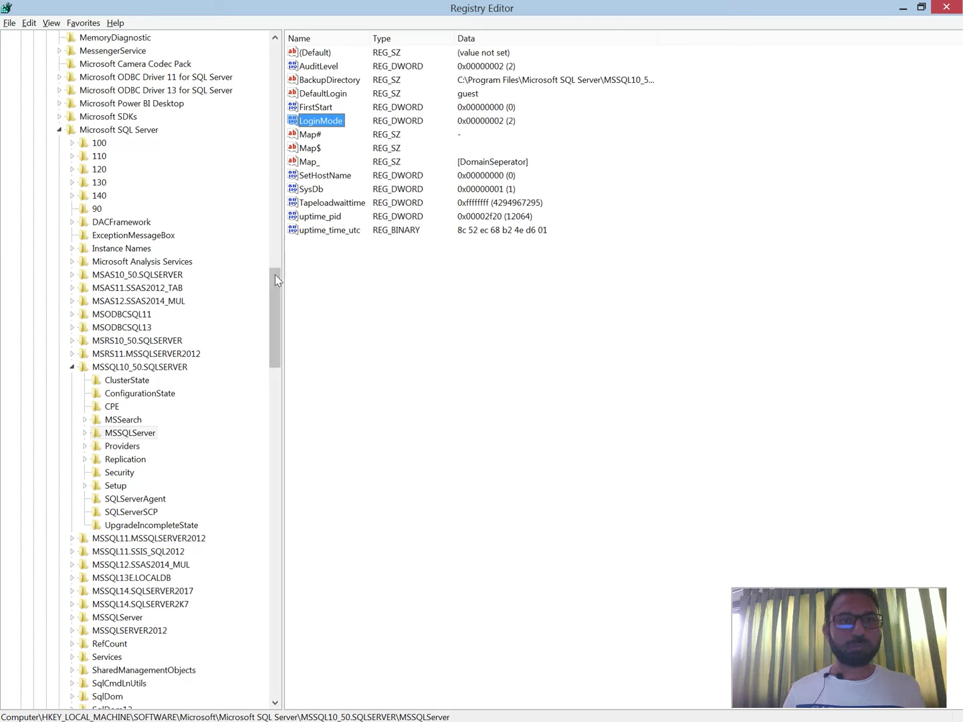
Step: Try LoginMode value 1 for the MSSQL10_50.SQLSERVER instance's MSSQLServer registry key, discard the edit and minimize Registry Editor
drag(275, 280, 274, 228)
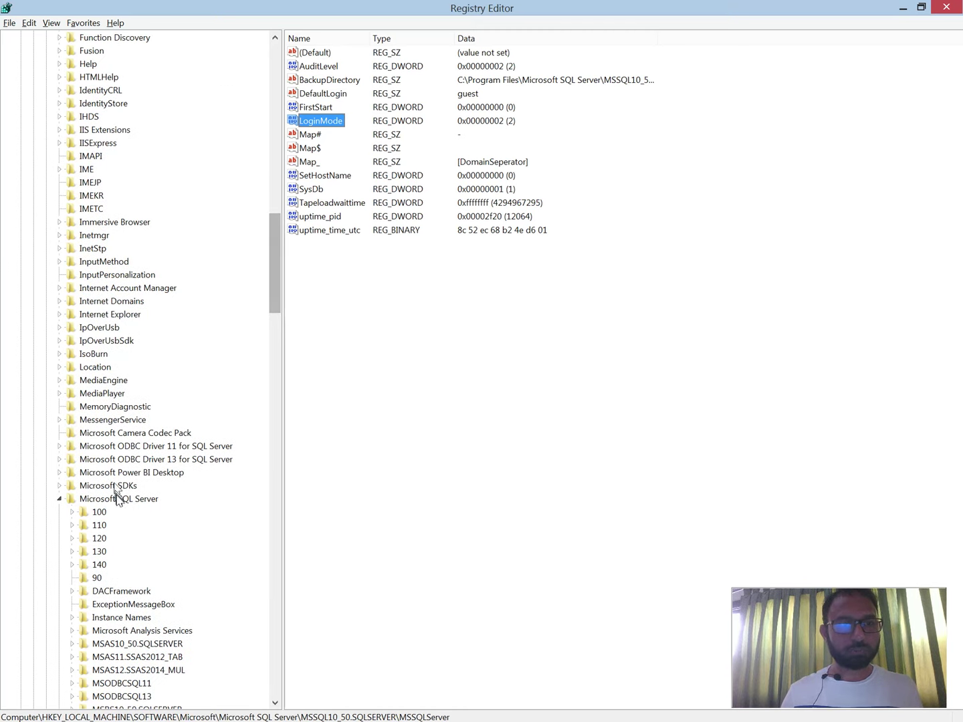
double_click(321, 121)
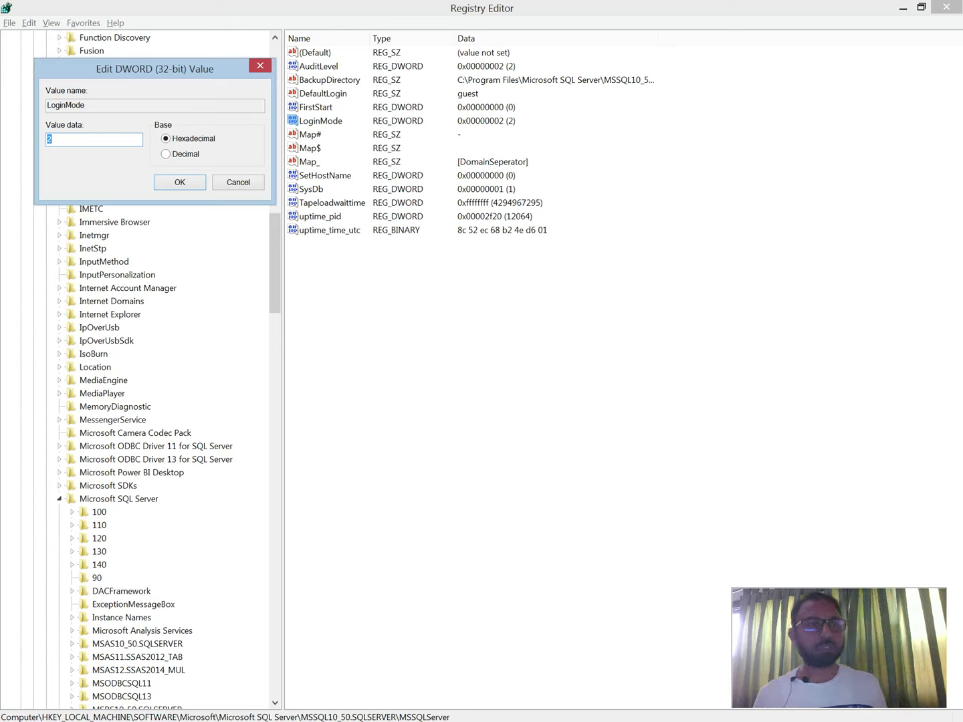
text(1)
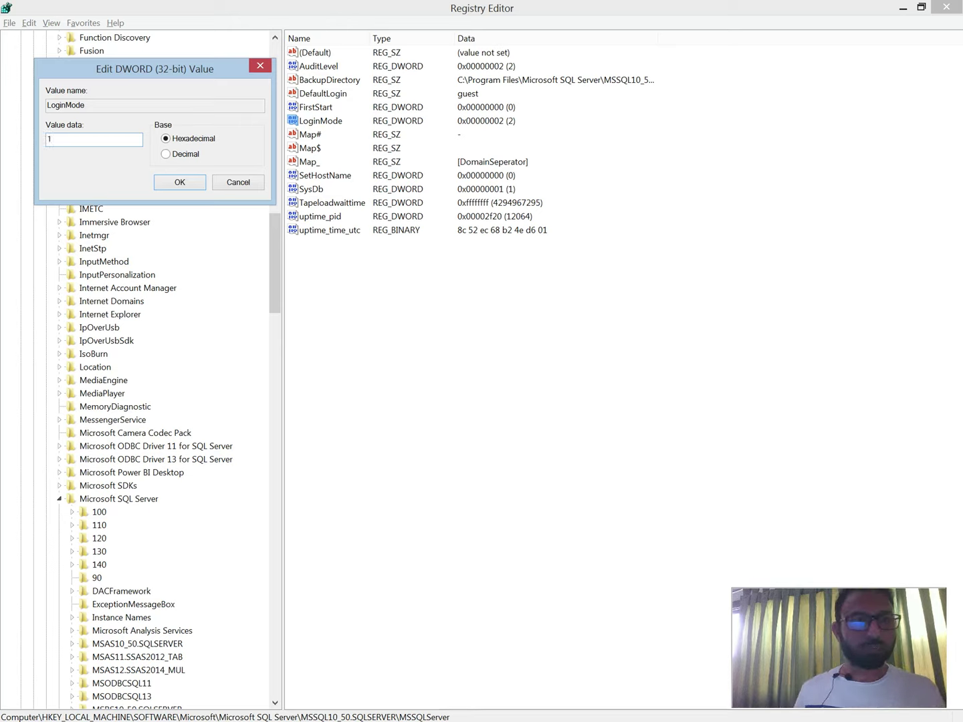
click(234, 187)
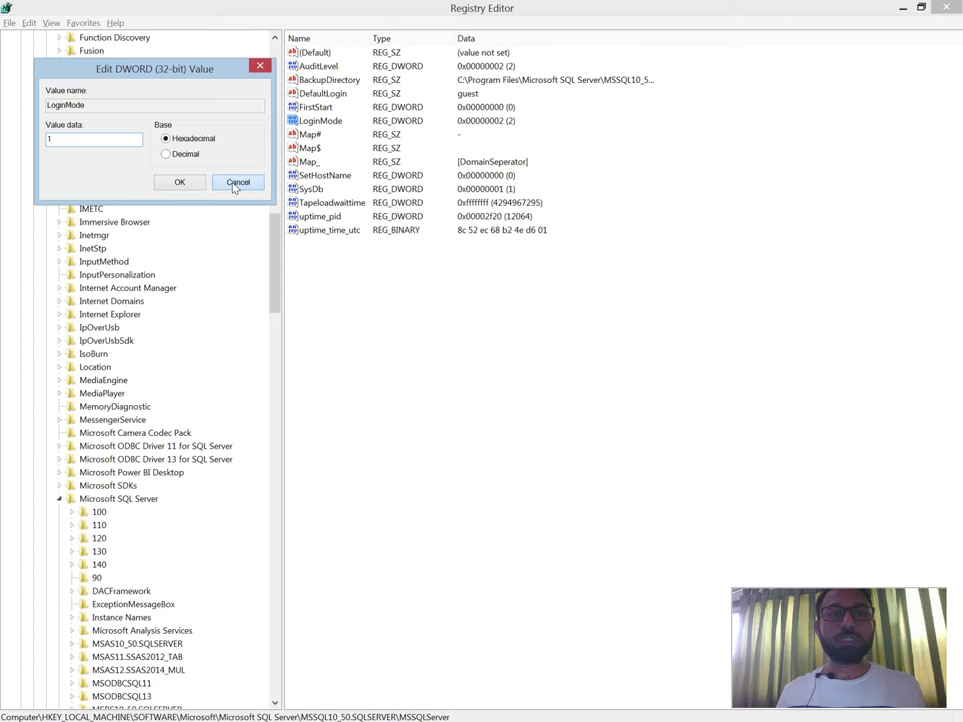
click(901, 9)
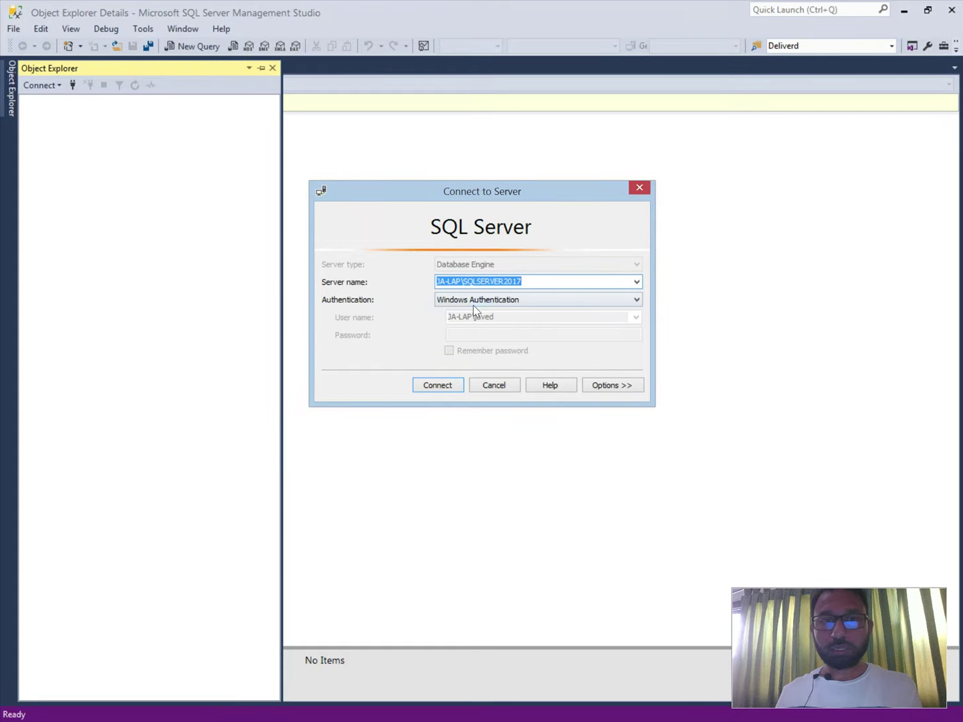
Step: Connect to JA-LAP\SQLSERVER2017 with Windows Authentication and set its server authentication to SQL Server and Windows Authentication mode
click(438, 389)
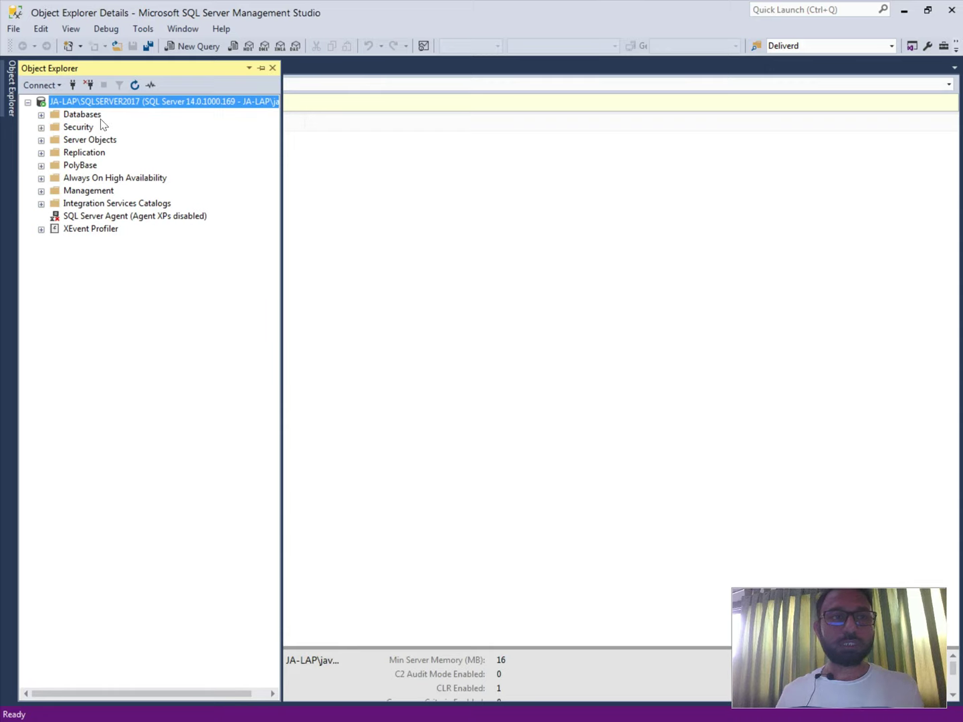
right_click(99, 105)
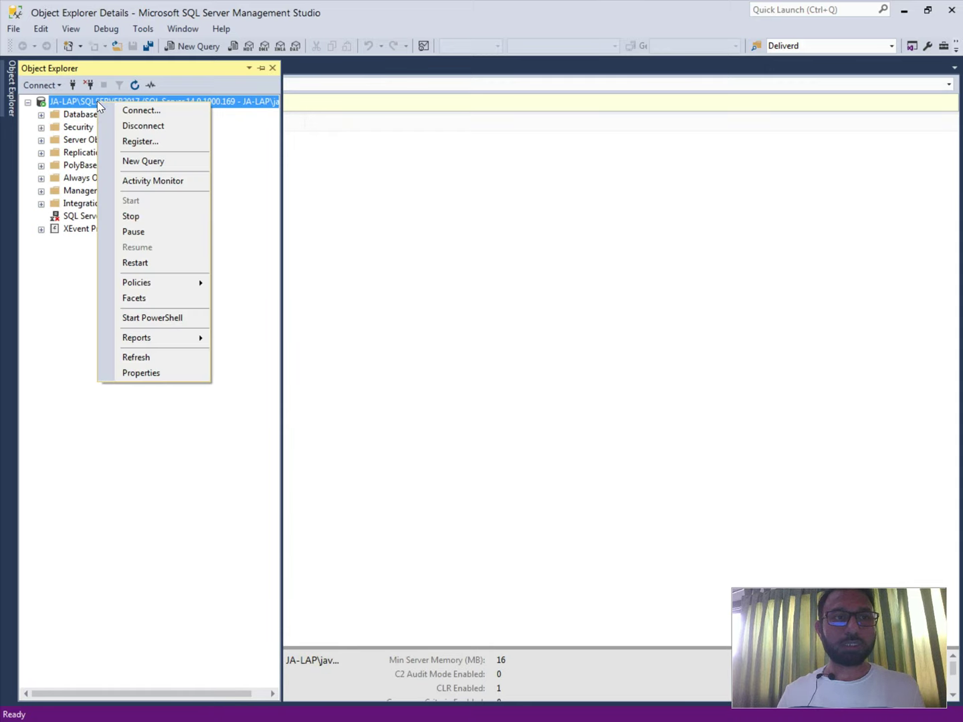
click(147, 375)
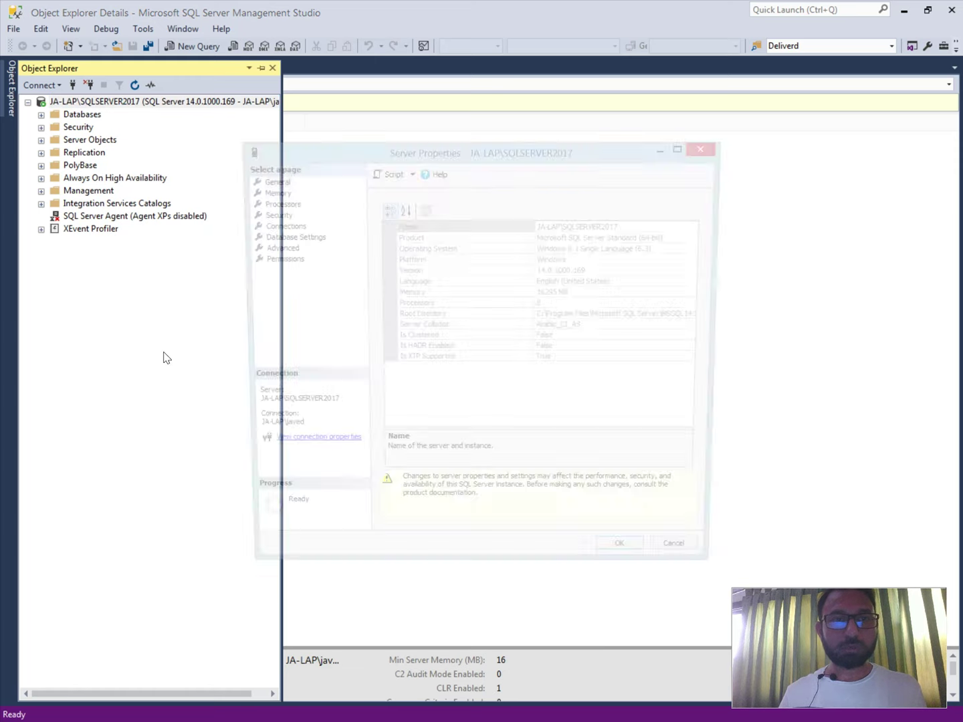
click(279, 215)
click(422, 249)
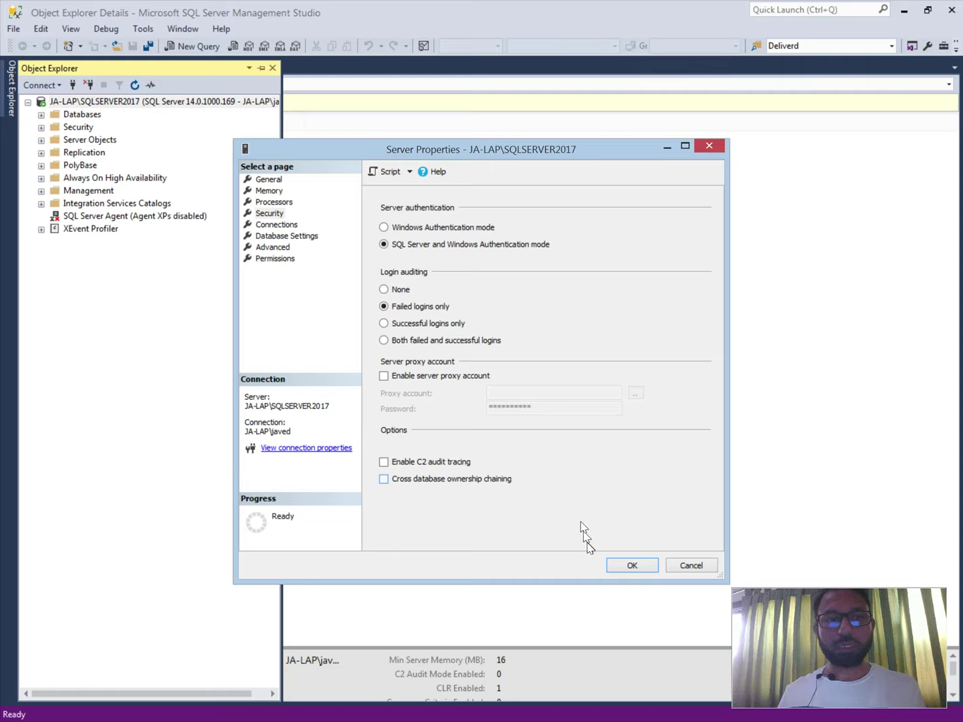
click(635, 563)
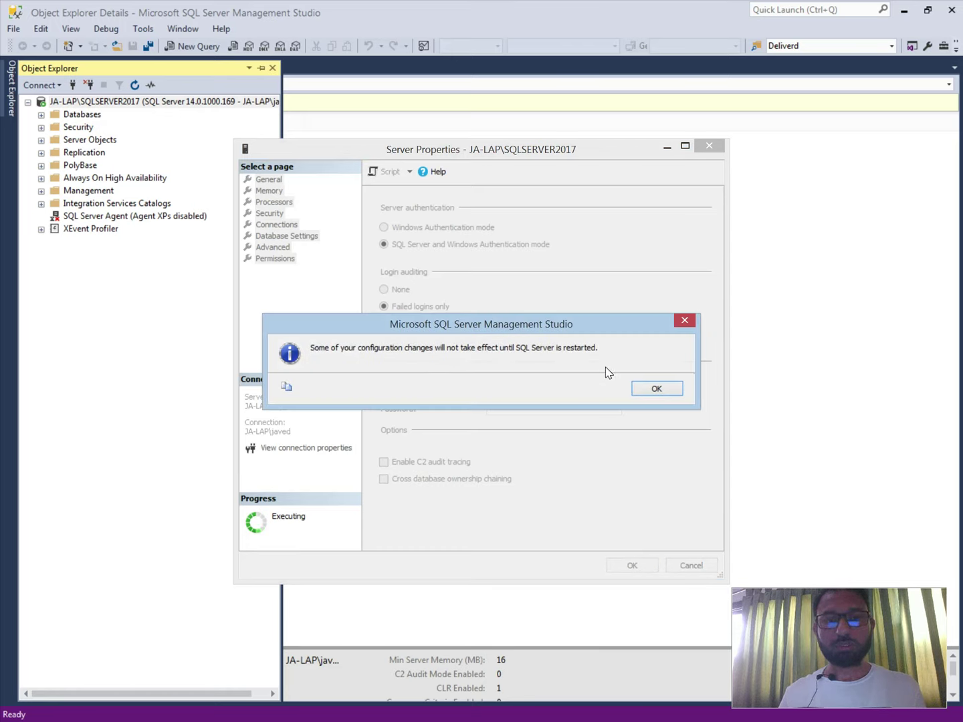
click(658, 388)
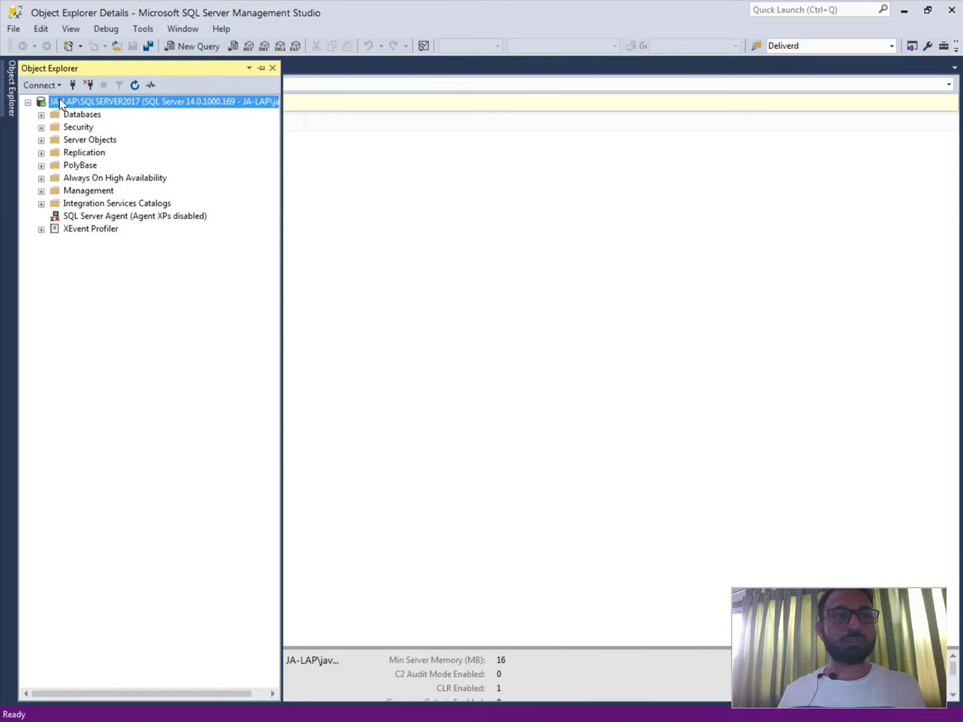
Step: Open the properties of the sa login from the Security logins of JA-LAP\SQLSERVER2017
right_click(59, 101)
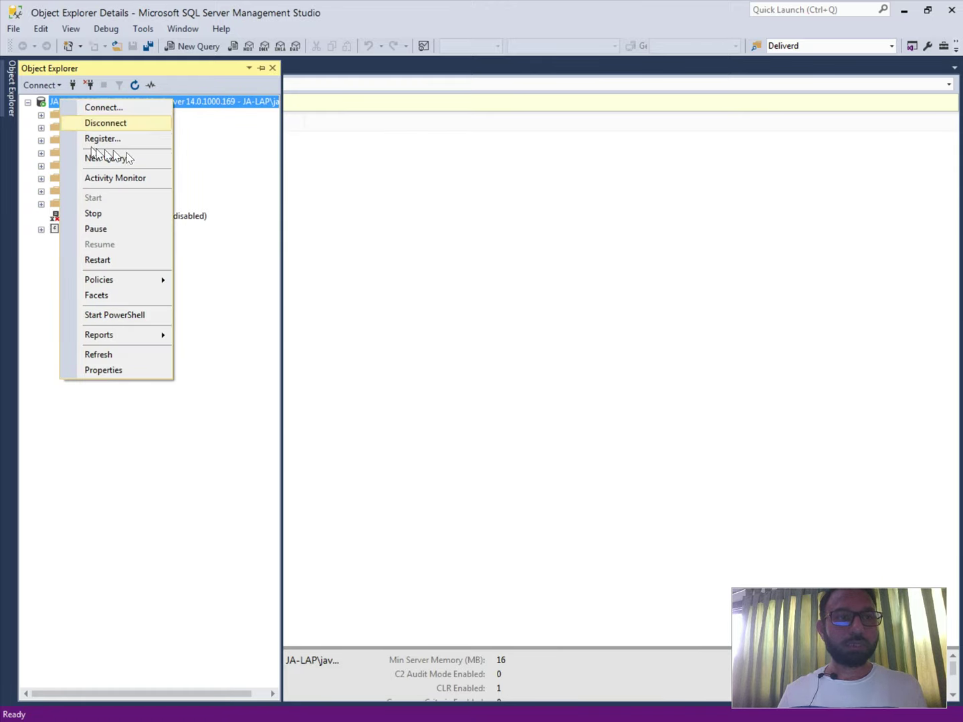
click(200, 118)
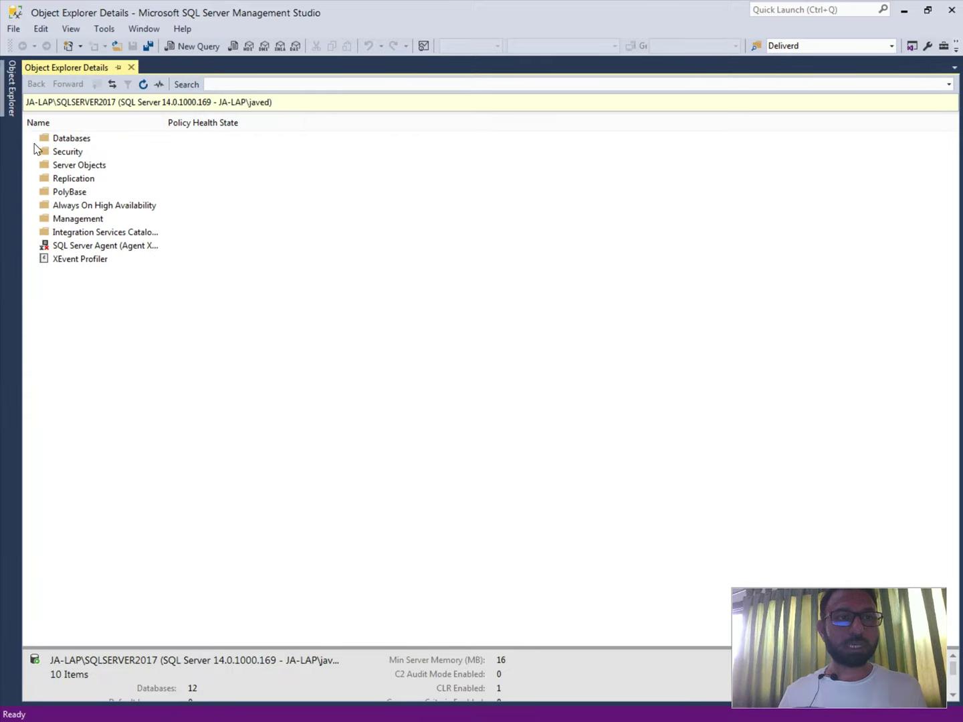
click(12, 107)
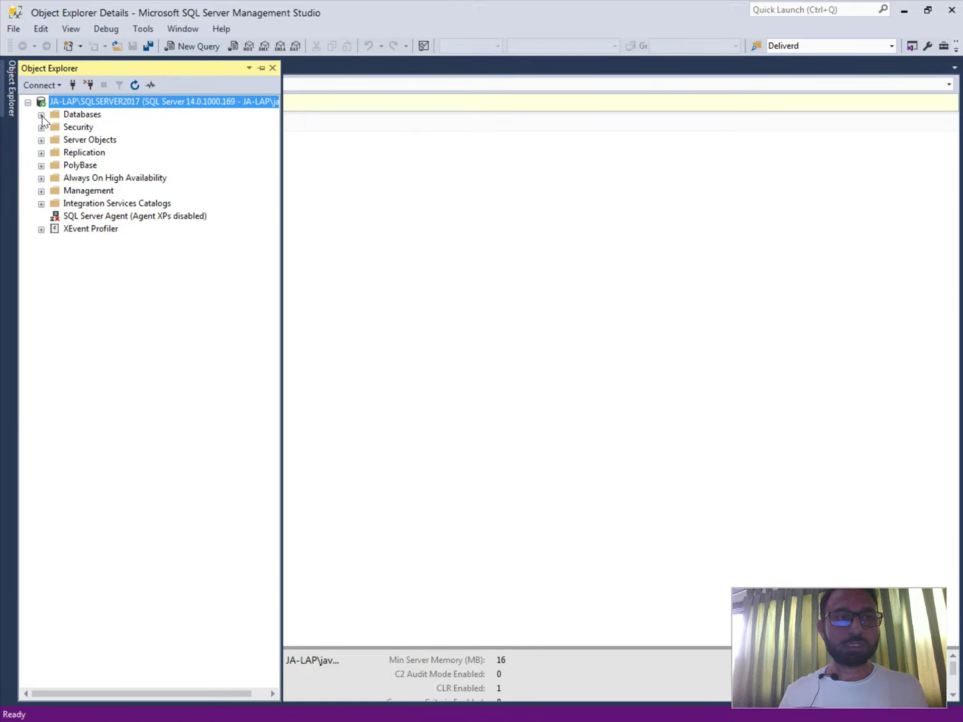
click(40, 128)
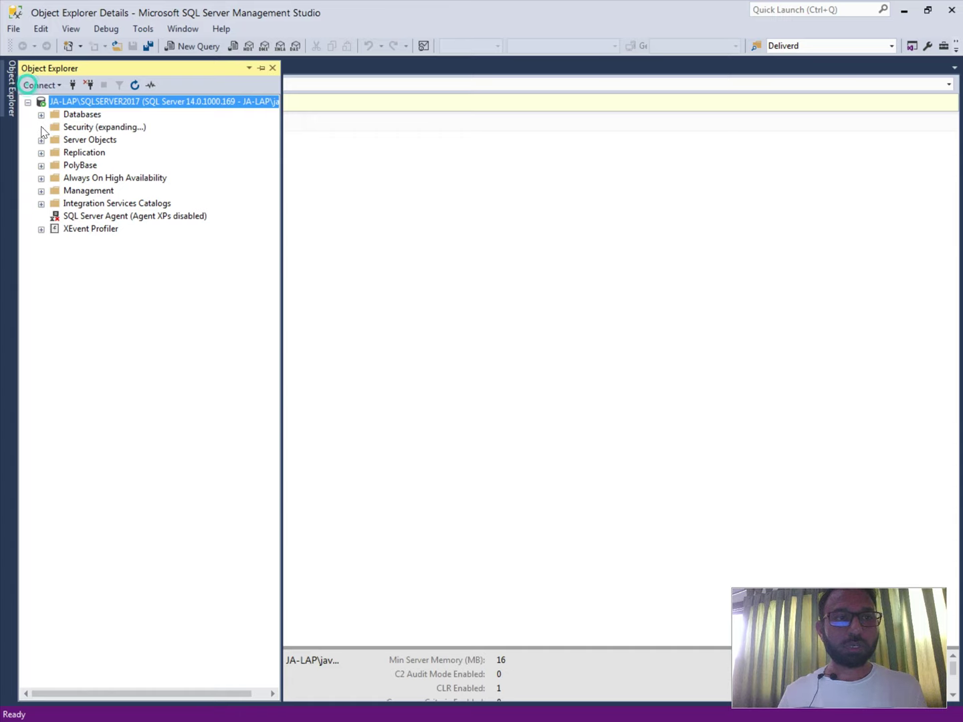
click(93, 144)
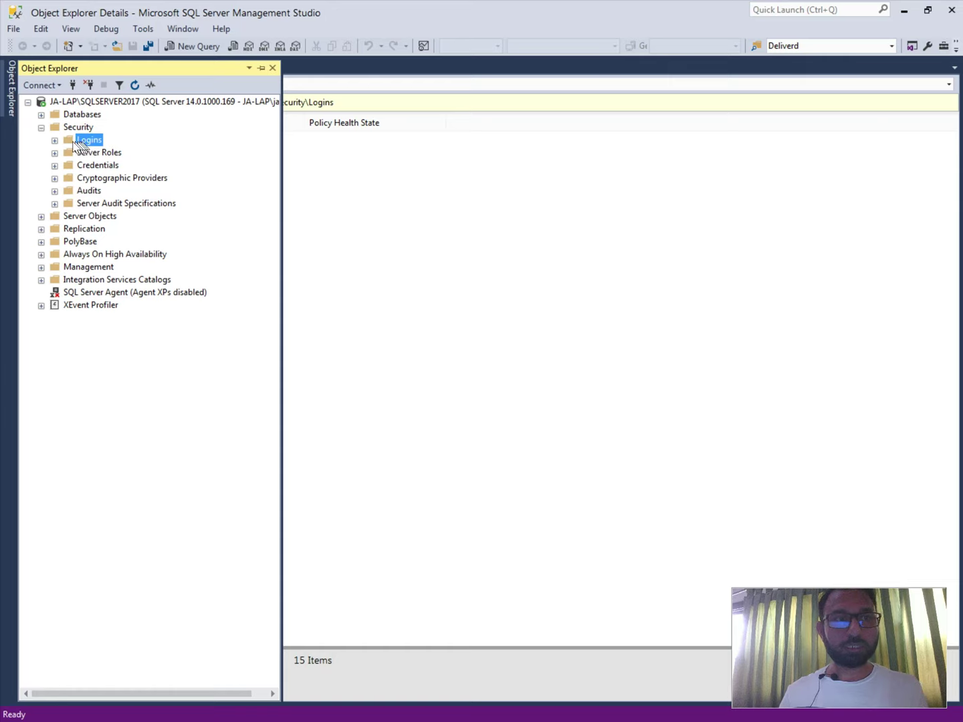
click(54, 140)
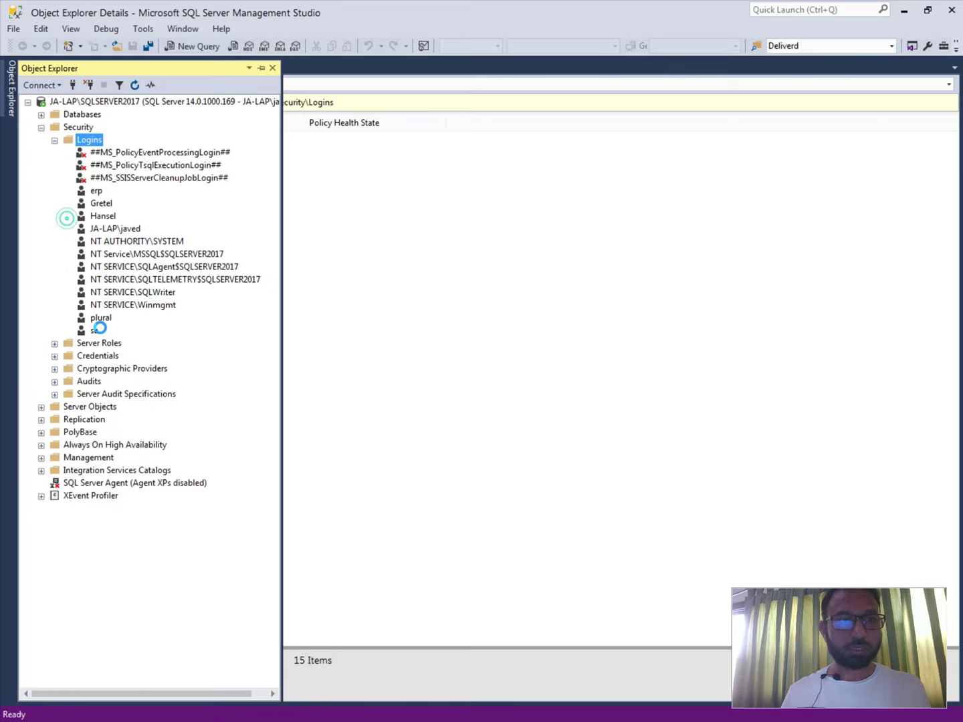
right_click(94, 334)
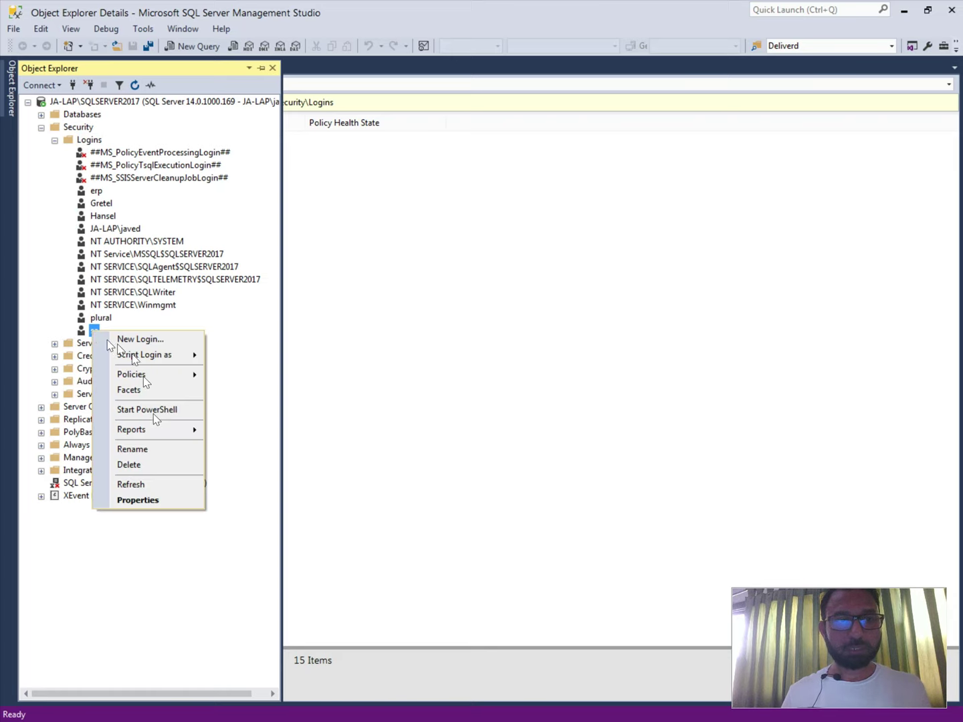
click(154, 501)
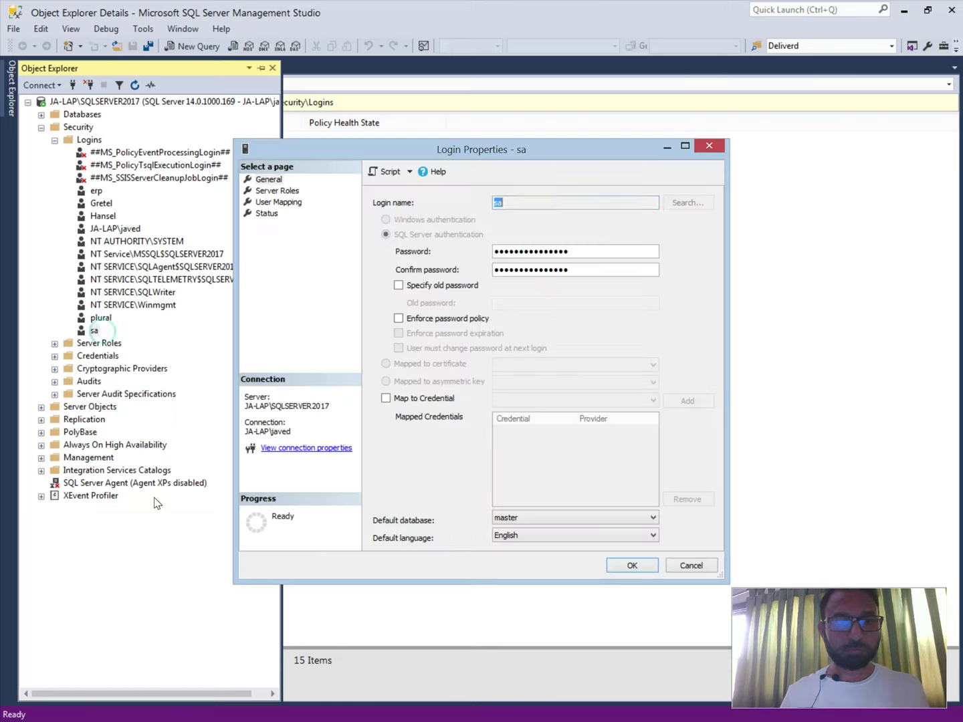
Step: Replace the sa login's password with a new one, confirm it in the confirmation field and apply the login properties
click(577, 253)
key(BackSpace)
key(BackSpace)
key(BackSpace)
key(BackSpace)
key(BackSpace)
key(BackSpace)
key(BackSpace)
key(BackSpace)
key(BackSpace)
key(BackSpace)
key(BackSpace)
key(BackSpace)
key(BackSpace)
key(BackSpace)
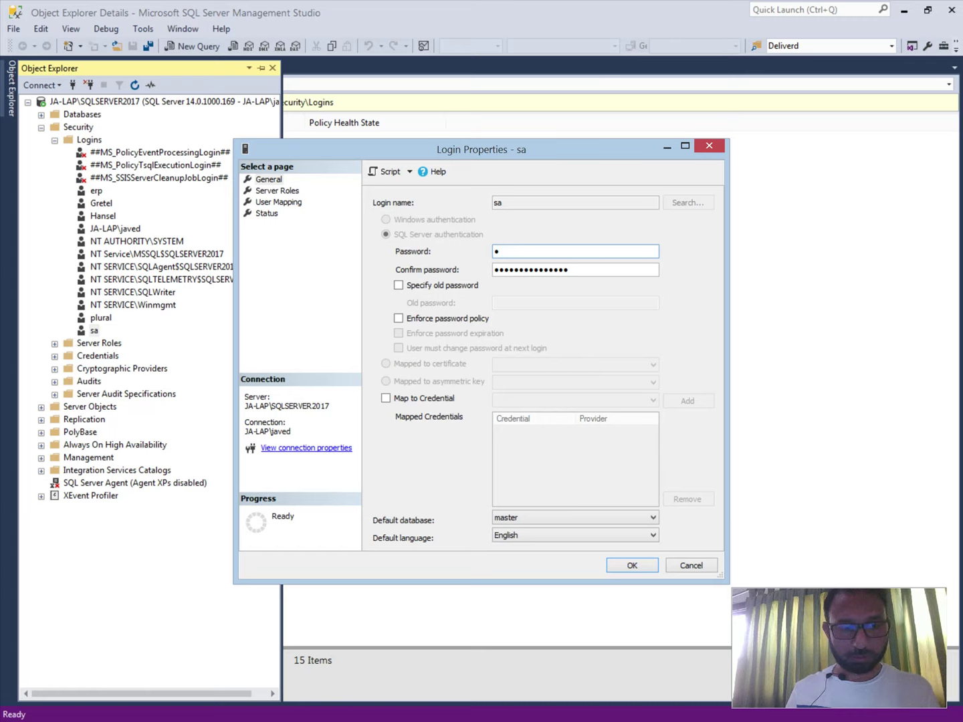
text(*)
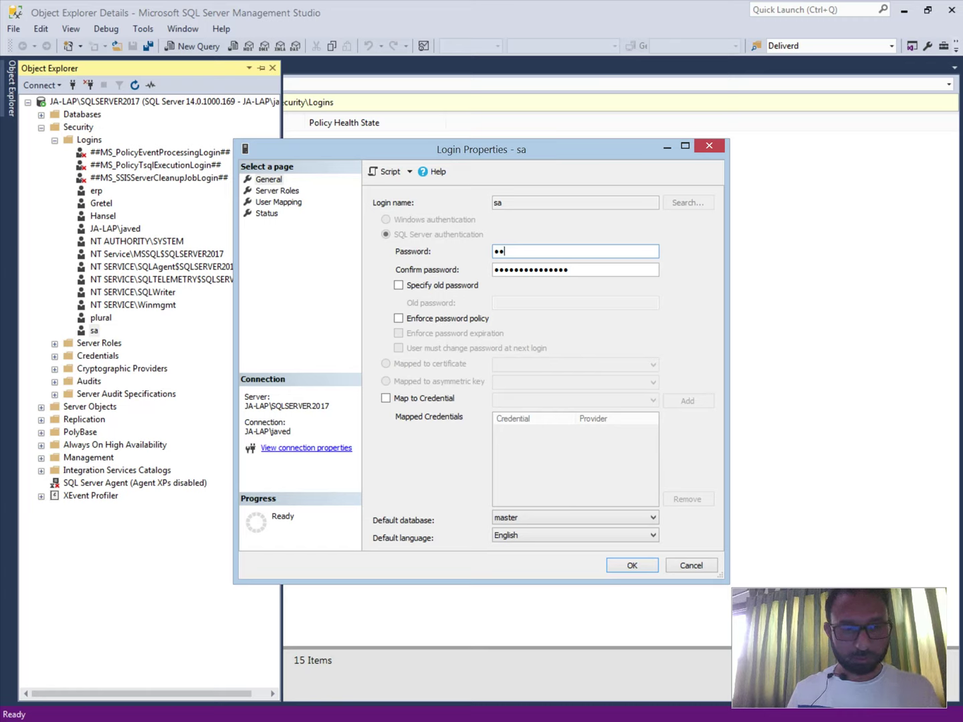
text(******)
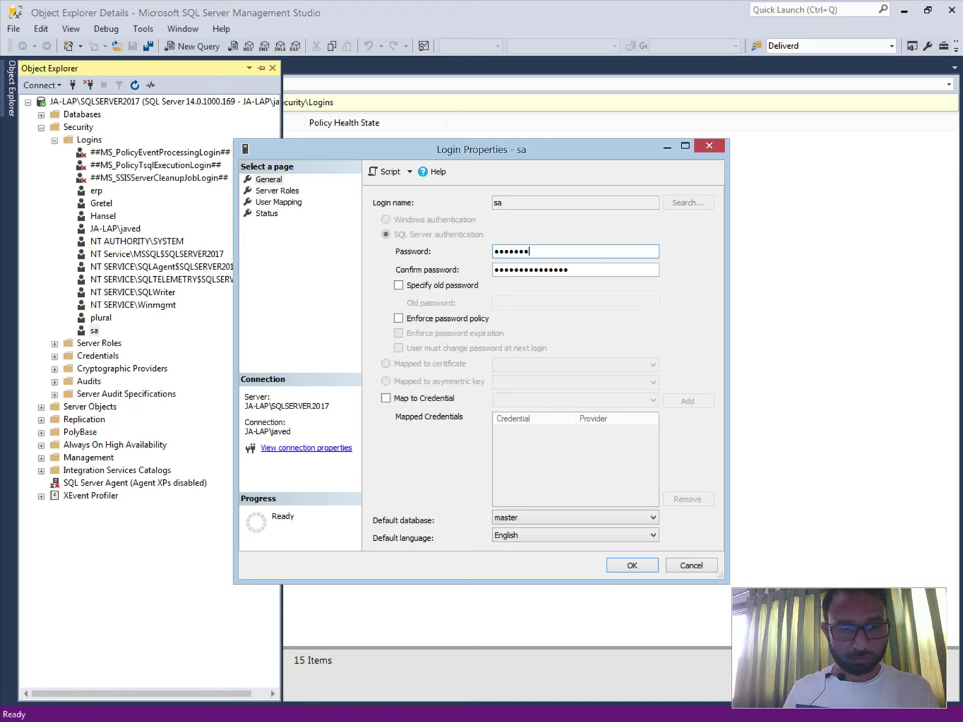
key(Tab)
text(*)
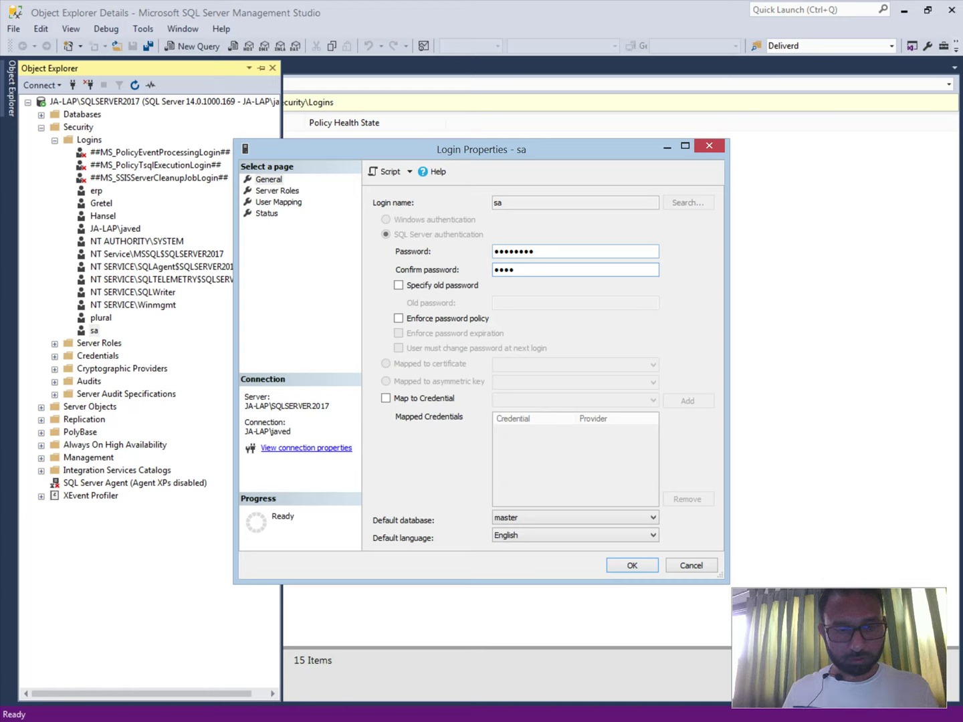
text(*******)
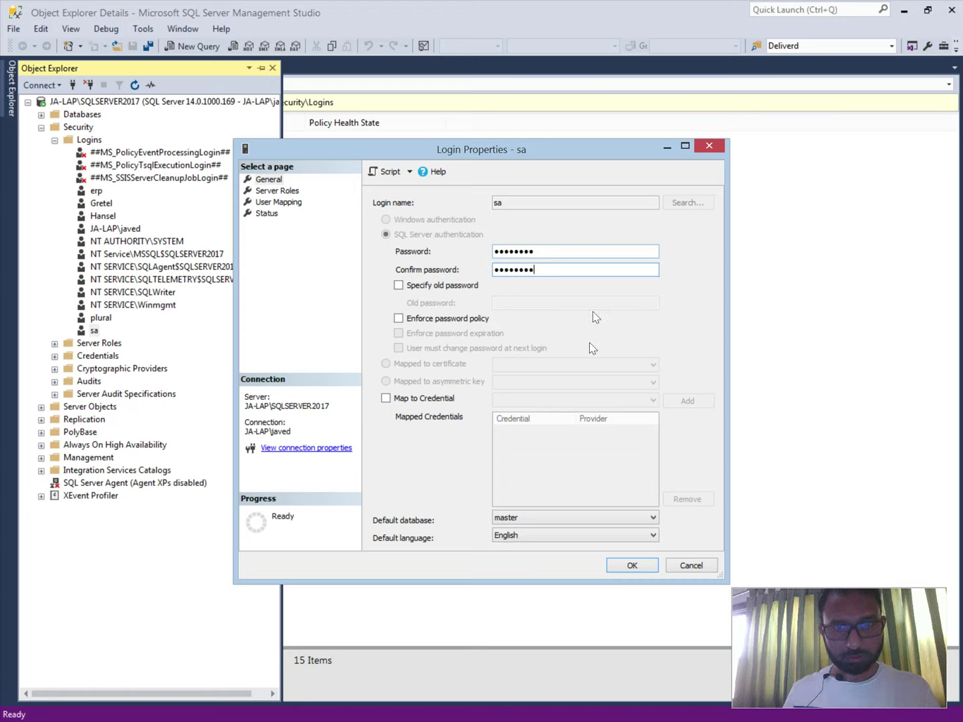
click(633, 566)
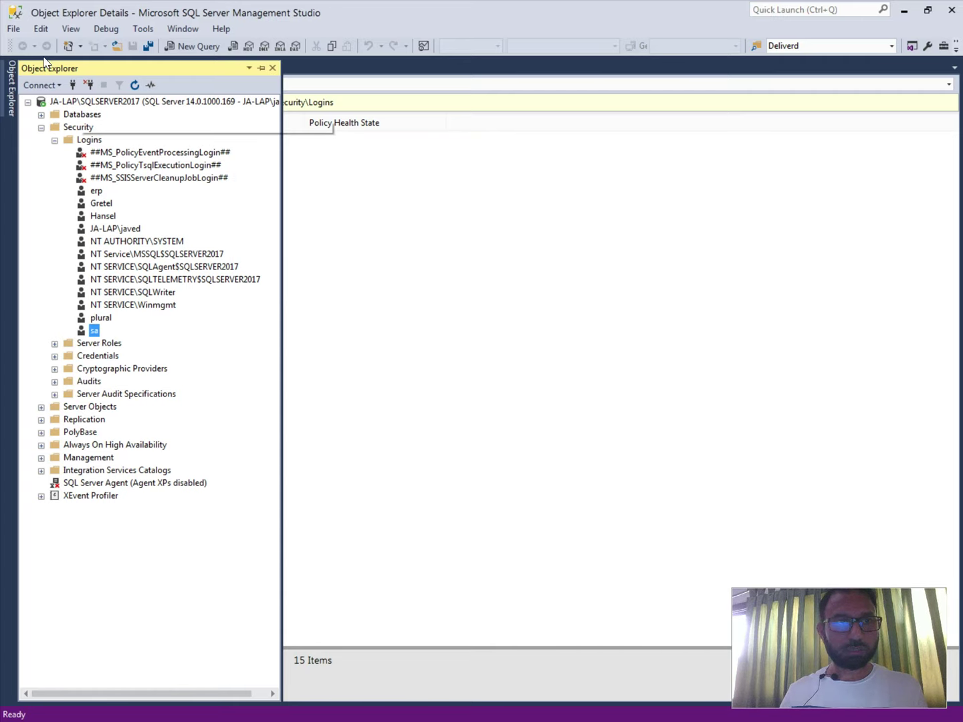
Step: Restart the MSSQL$SQLSERVER2017 service from the JA-LAP\SQLSERVER2017 server node
right_click(70, 104)
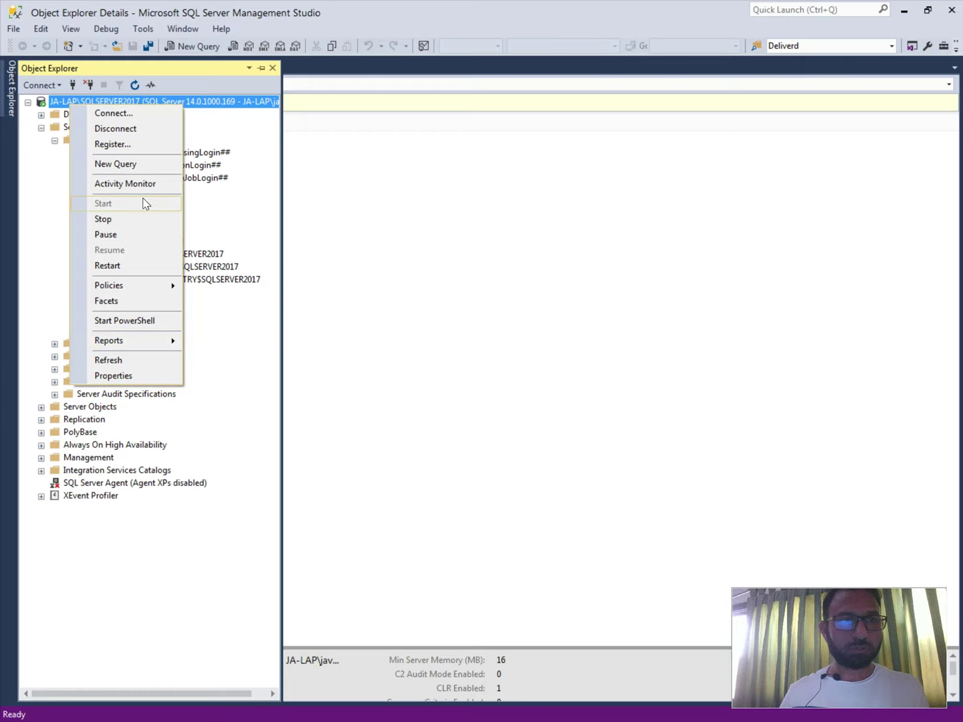
mouse_move(122, 285)
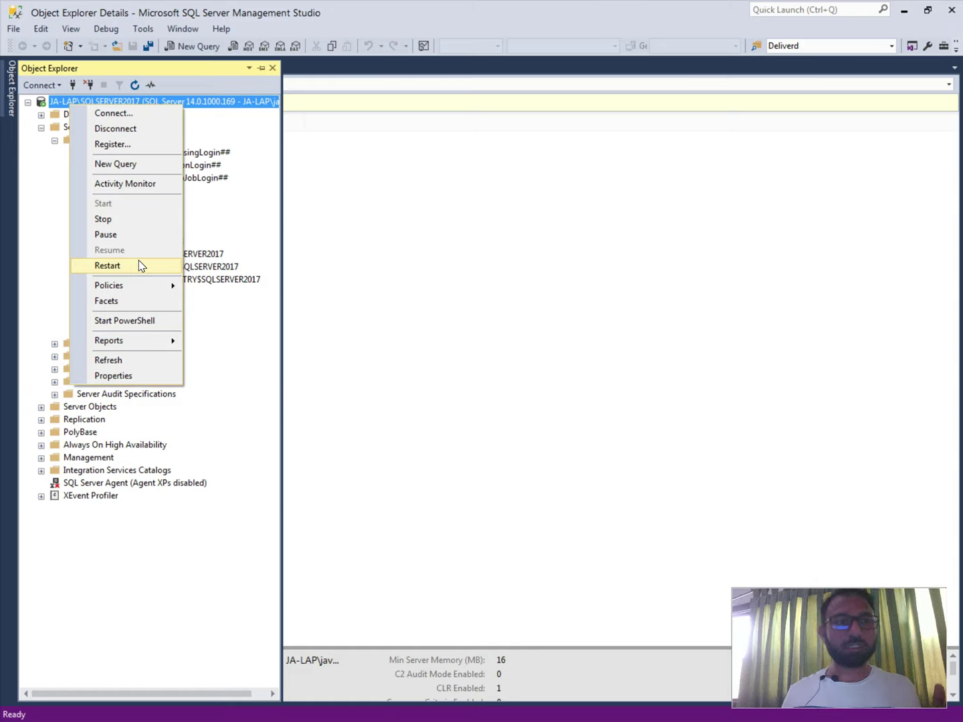
click(139, 265)
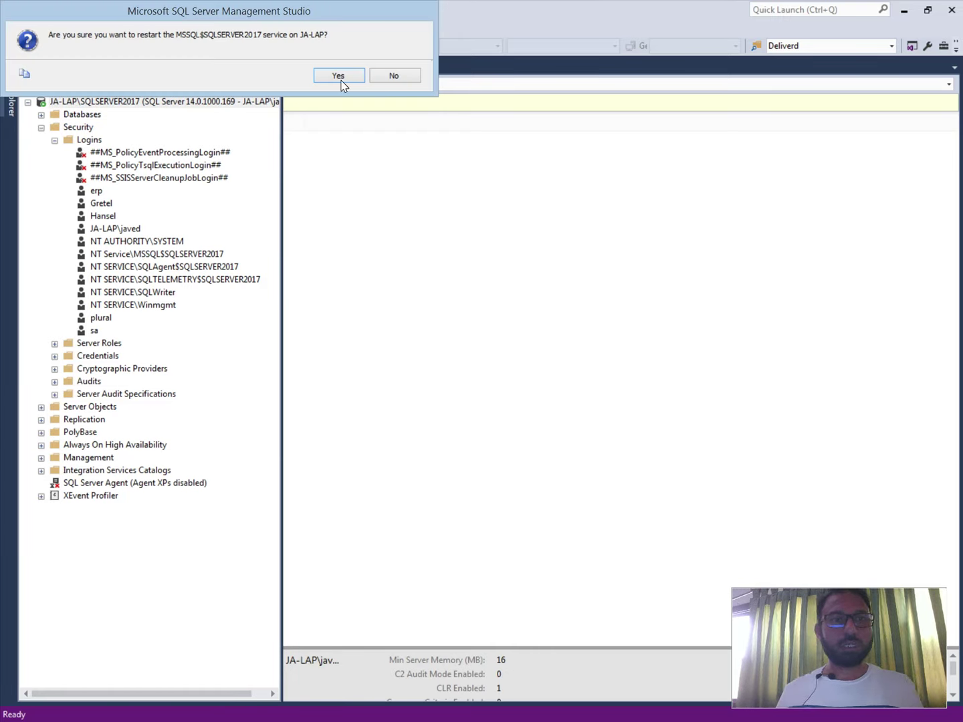
click(341, 80)
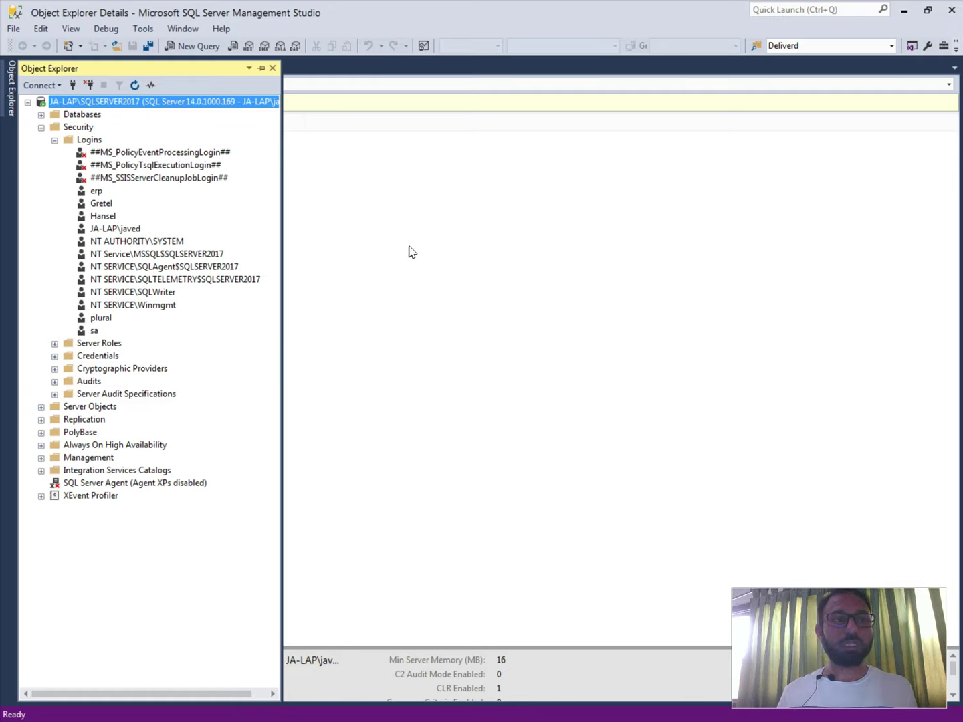
Step: Disconnect the current session and reconnect to JA-LAP\SQLSERVER2017 with SQL Server Authentication as sa, entering the login password
right_click(64, 103)
click(103, 124)
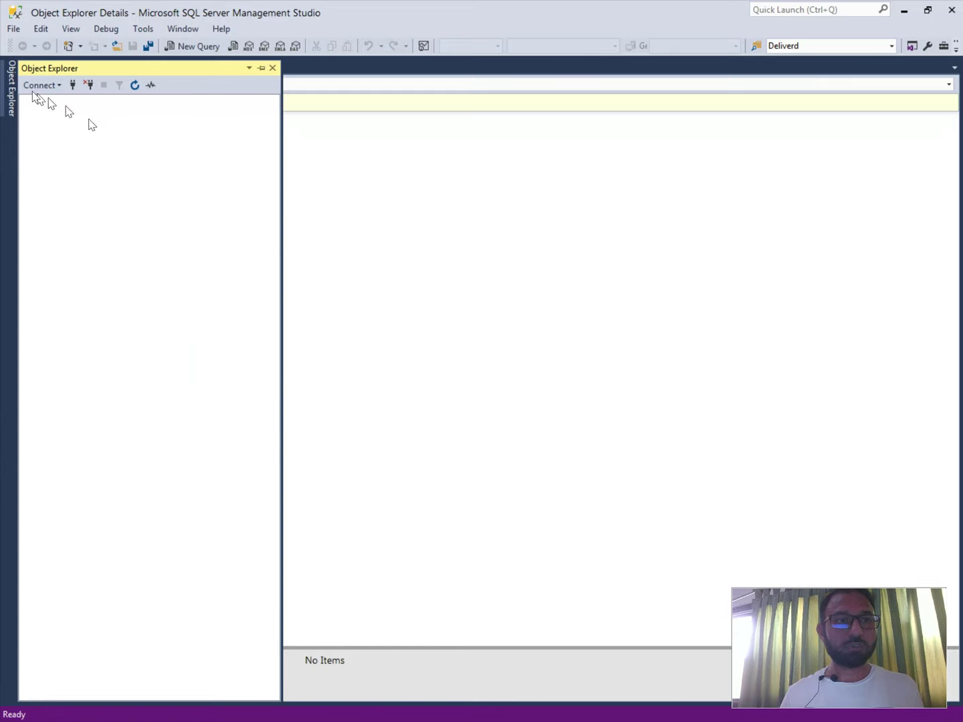
click(39, 86)
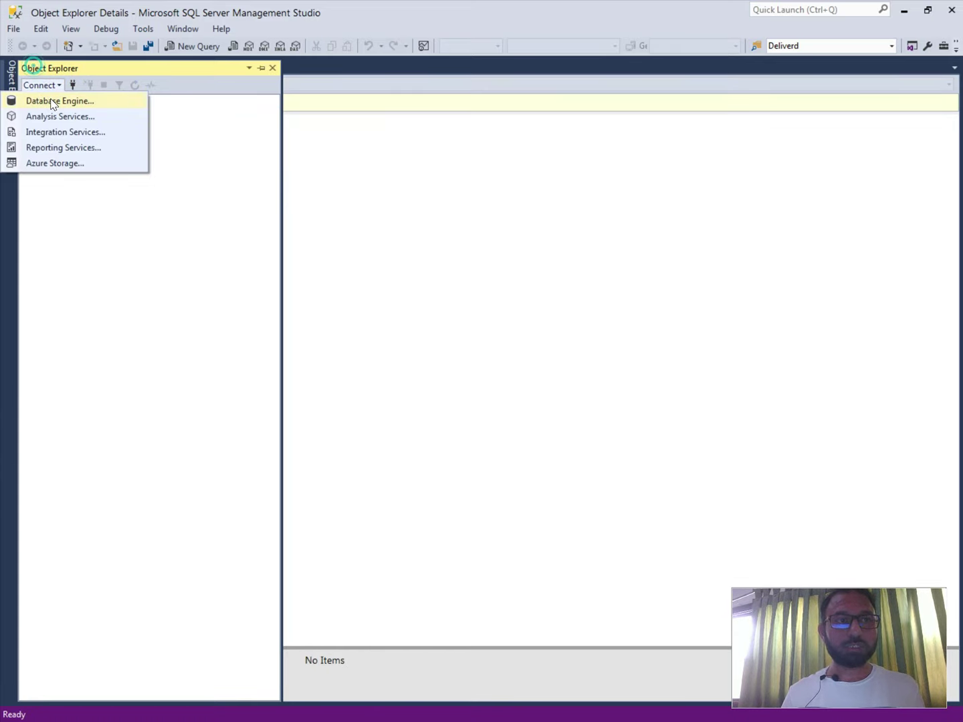
click(50, 101)
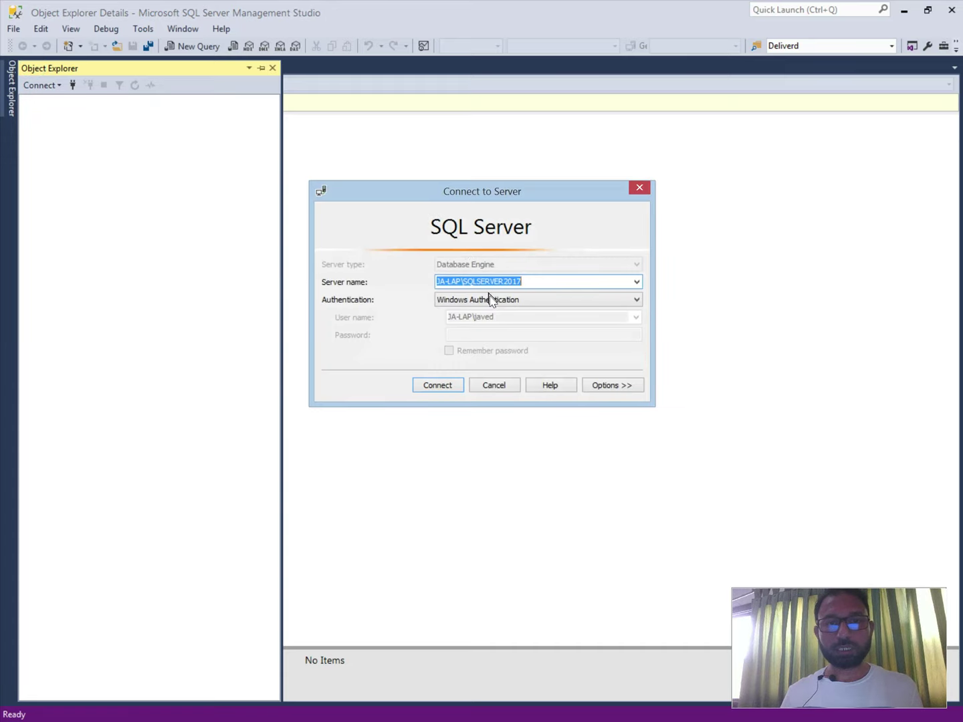
click(492, 304)
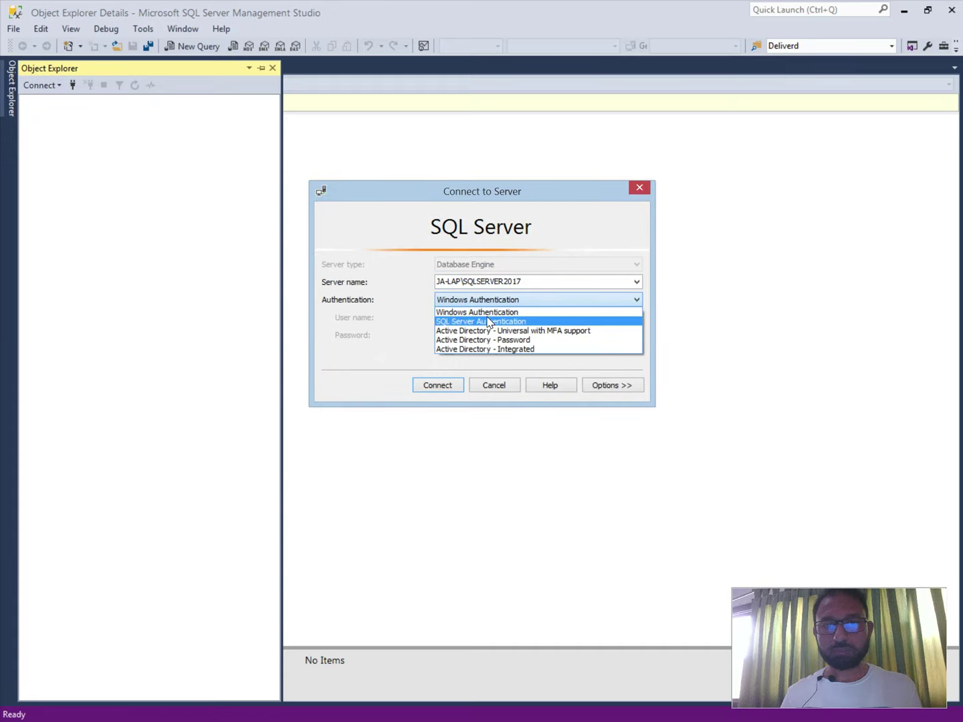
key(Return)
click(543, 334)
text(*******)
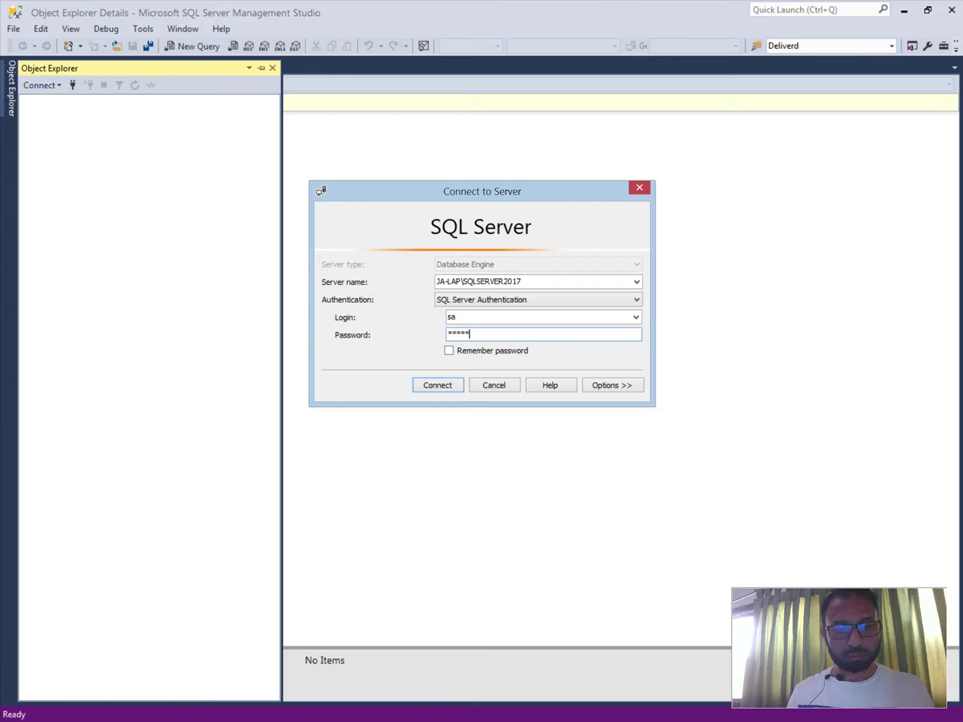
text(*)
key(Return)
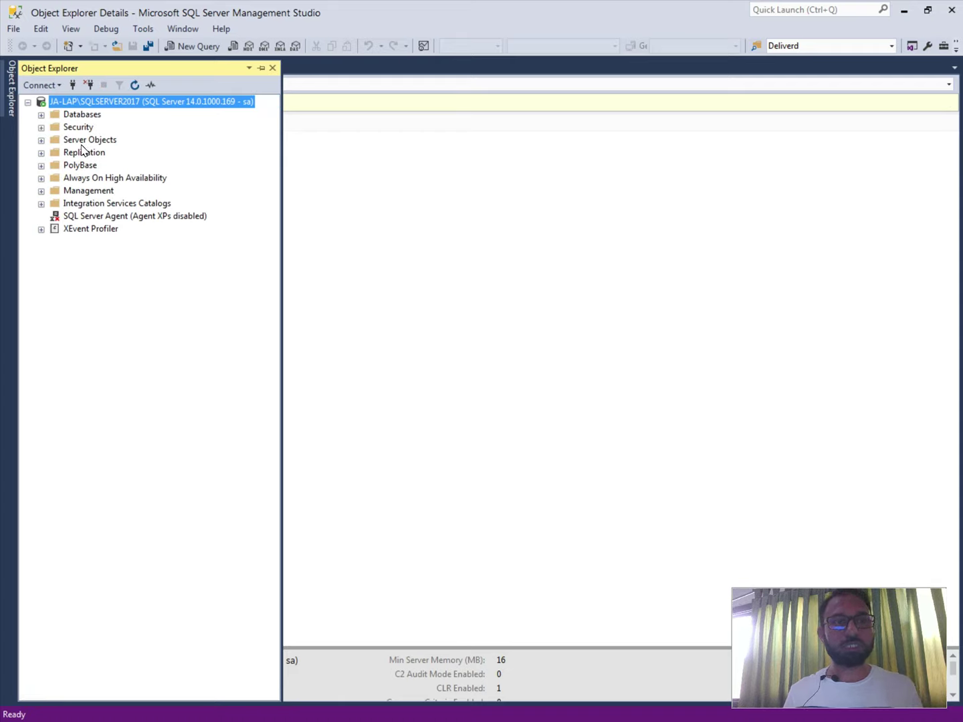
Step: Disconnect the sa session and set the network protocol to TCP/IP for a new Database Engine connection
right_click(103, 103)
click(137, 123)
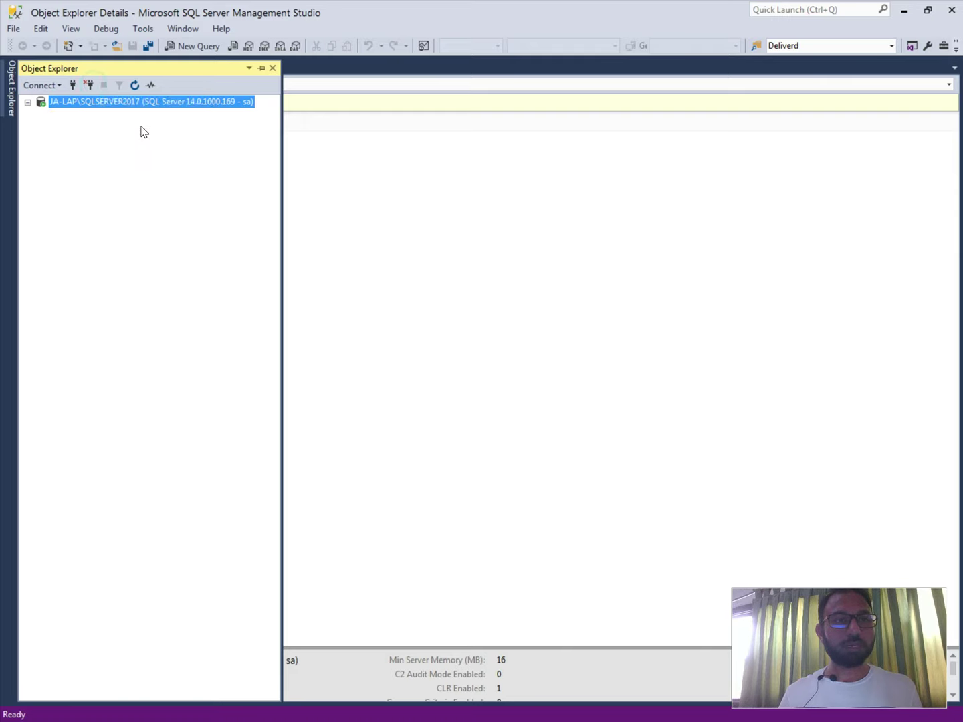
click(37, 88)
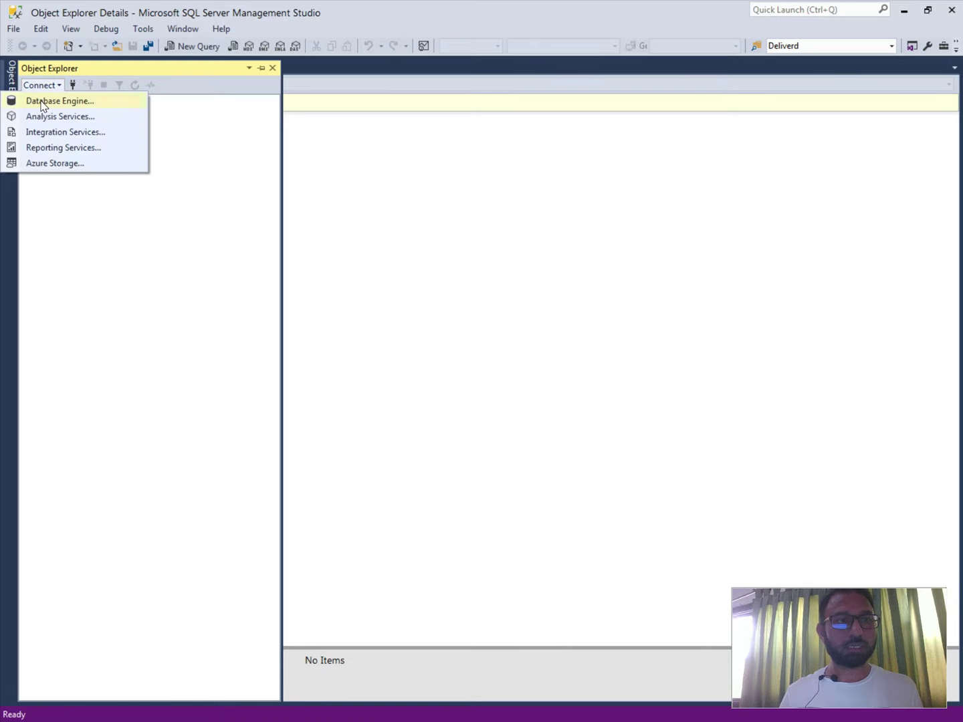
click(59, 101)
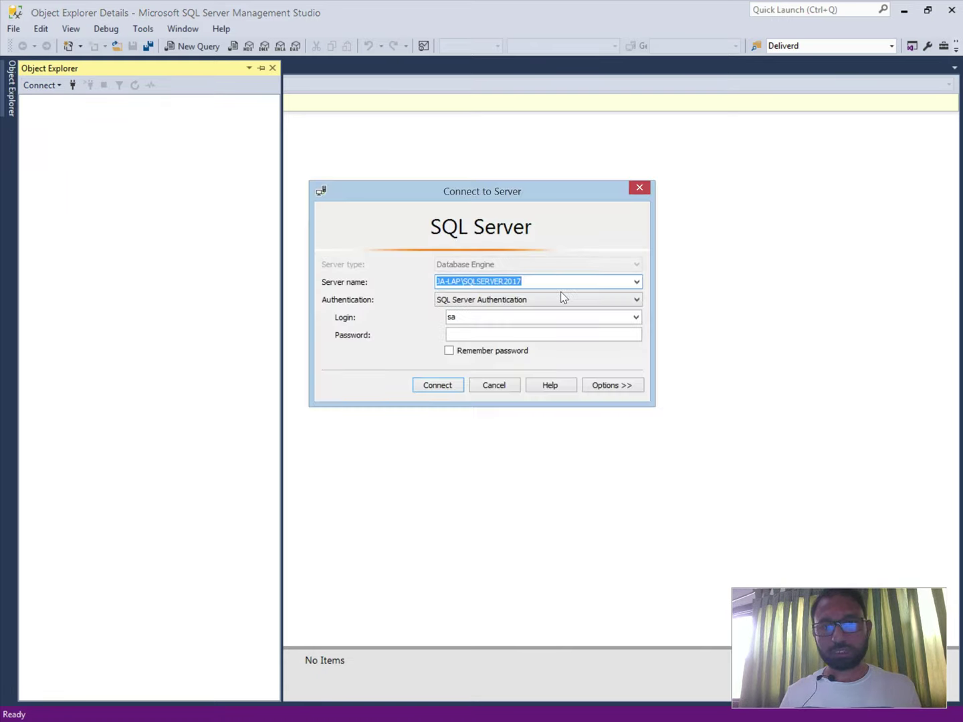
click(599, 386)
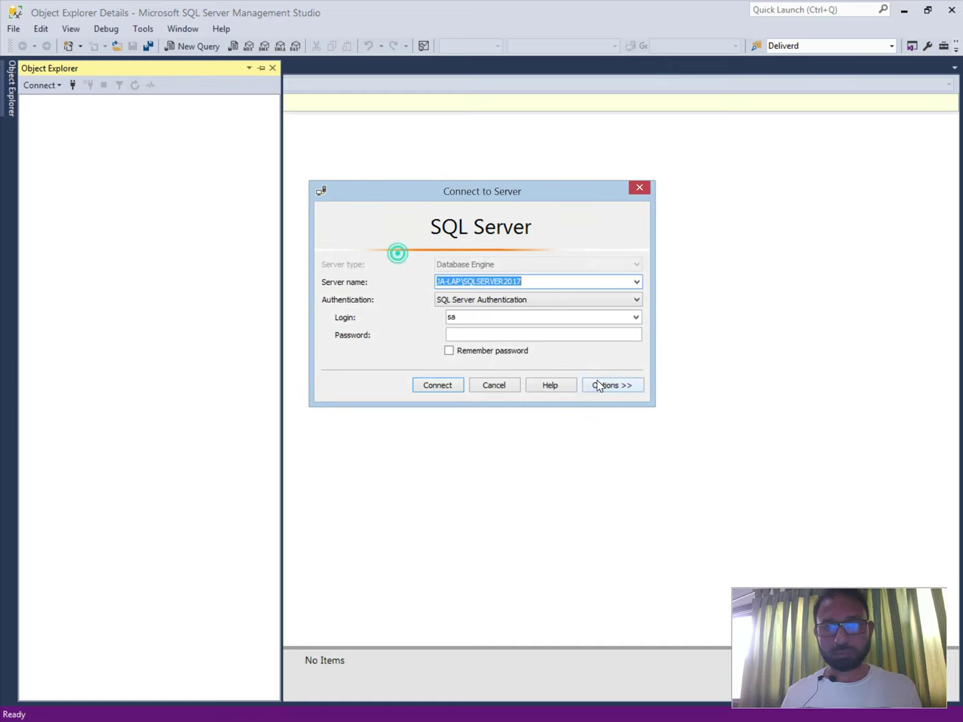
right_click(473, 196)
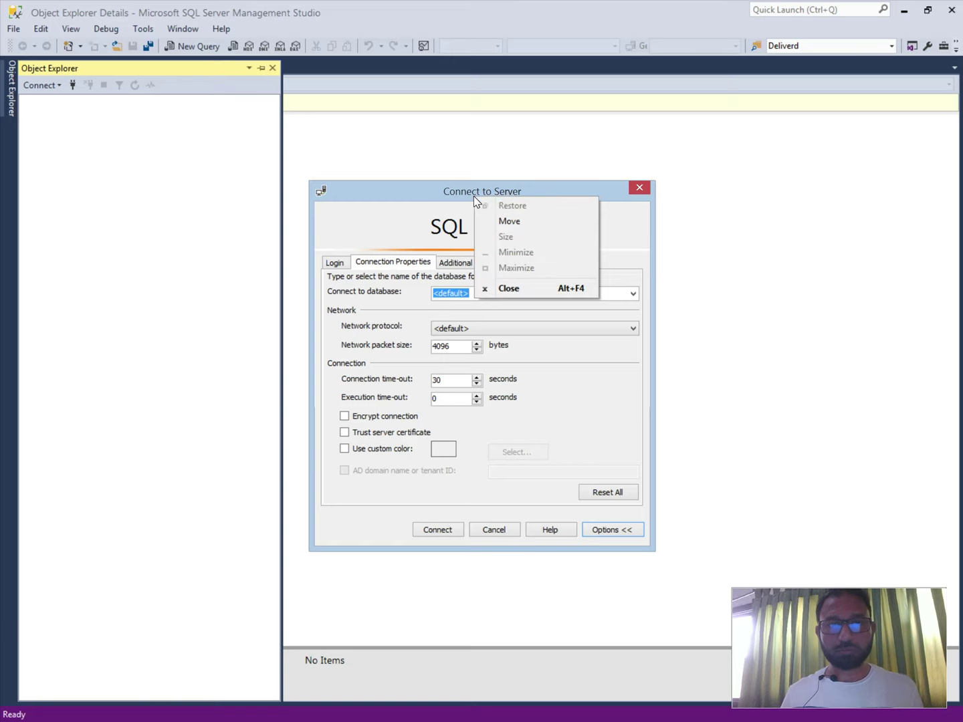
click(301, 124)
drag(454, 195, 449, 174)
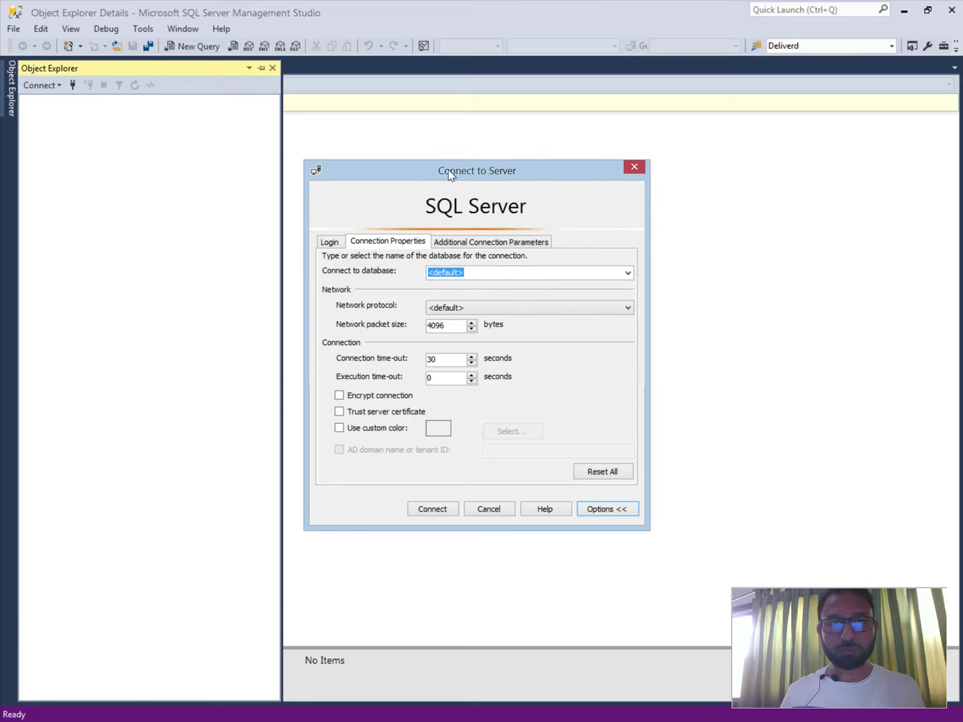
click(510, 309)
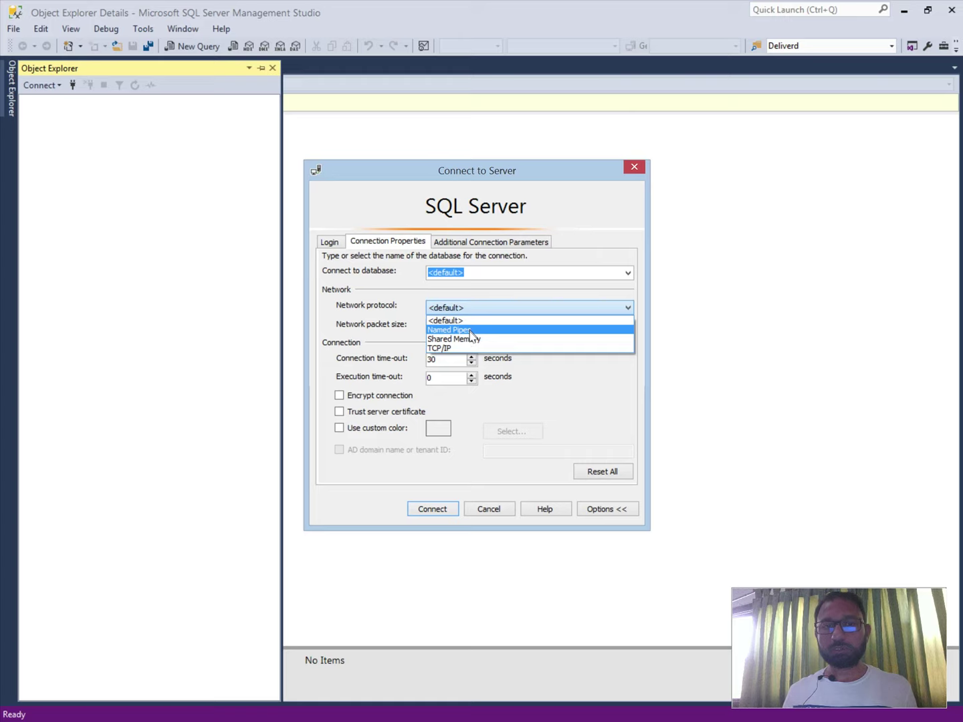
click(458, 349)
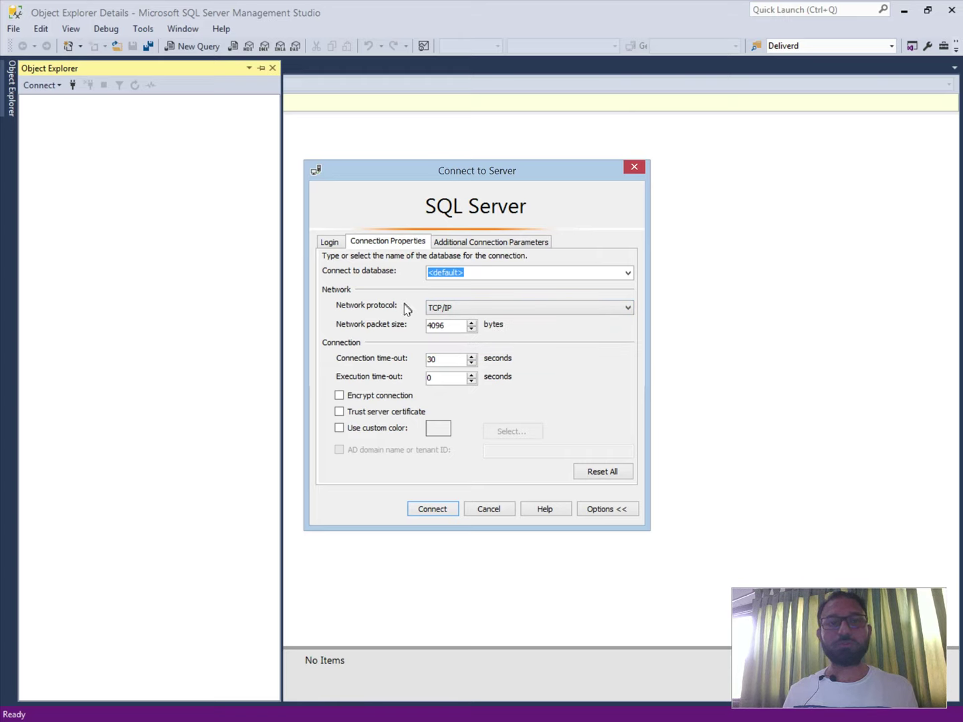
Step: Switch the new connection's authentication to Windows Authentication and connect to JA-LAP\SQLSERVER2017
click(329, 241)
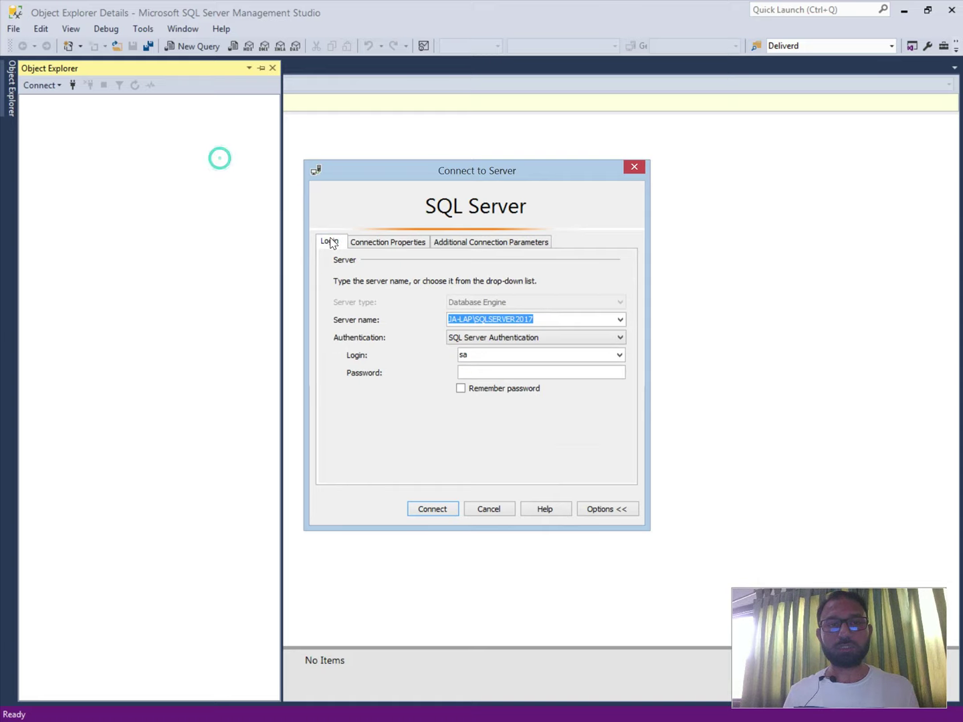
click(522, 339)
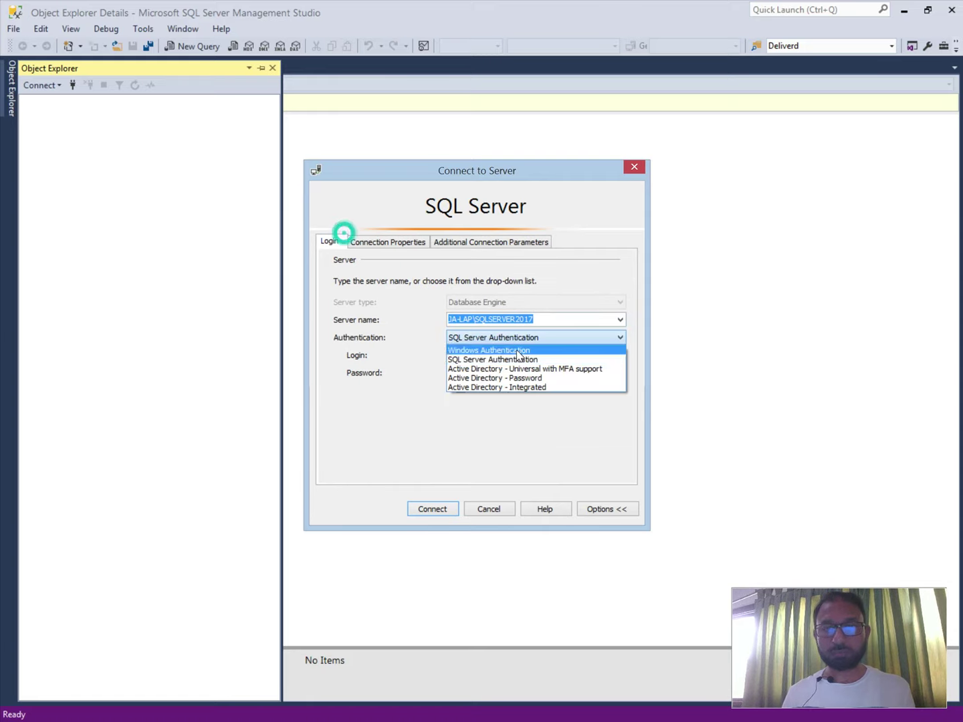
click(517, 352)
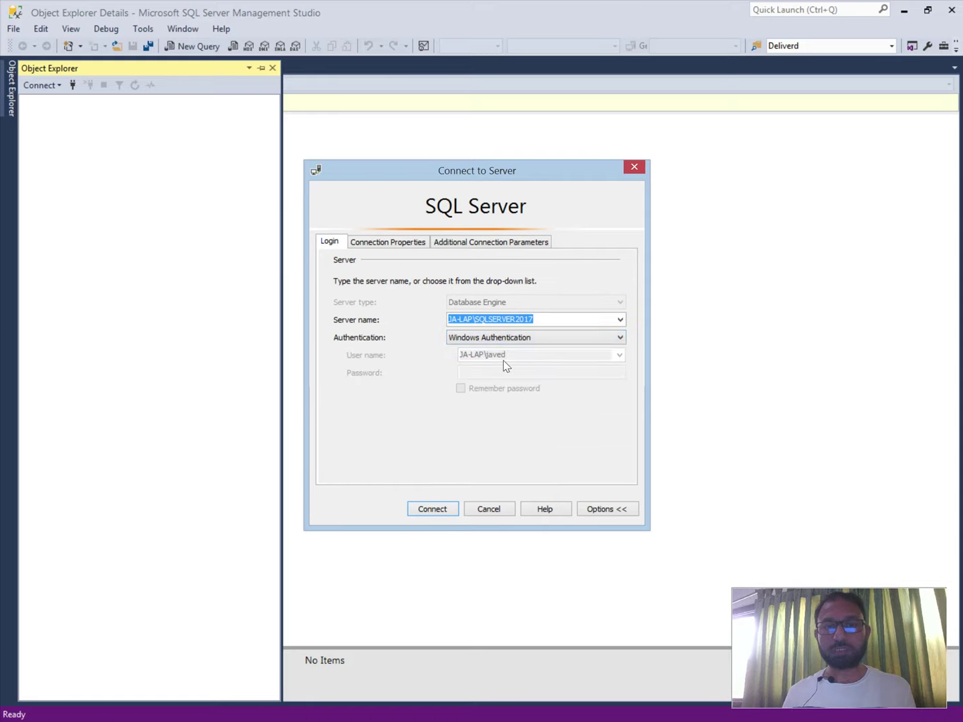
click(423, 509)
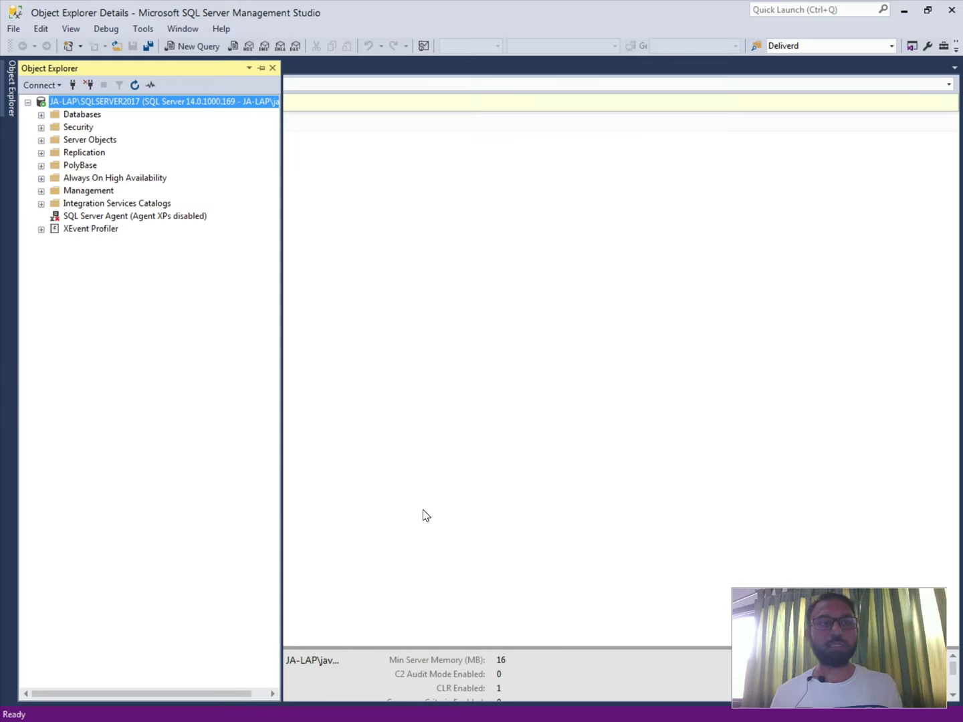
Step: Add a second Database Engine connection to JA-LAP\SQLSERVER2017 using SQL Server Authentication as sa, entering the login password
click(51, 85)
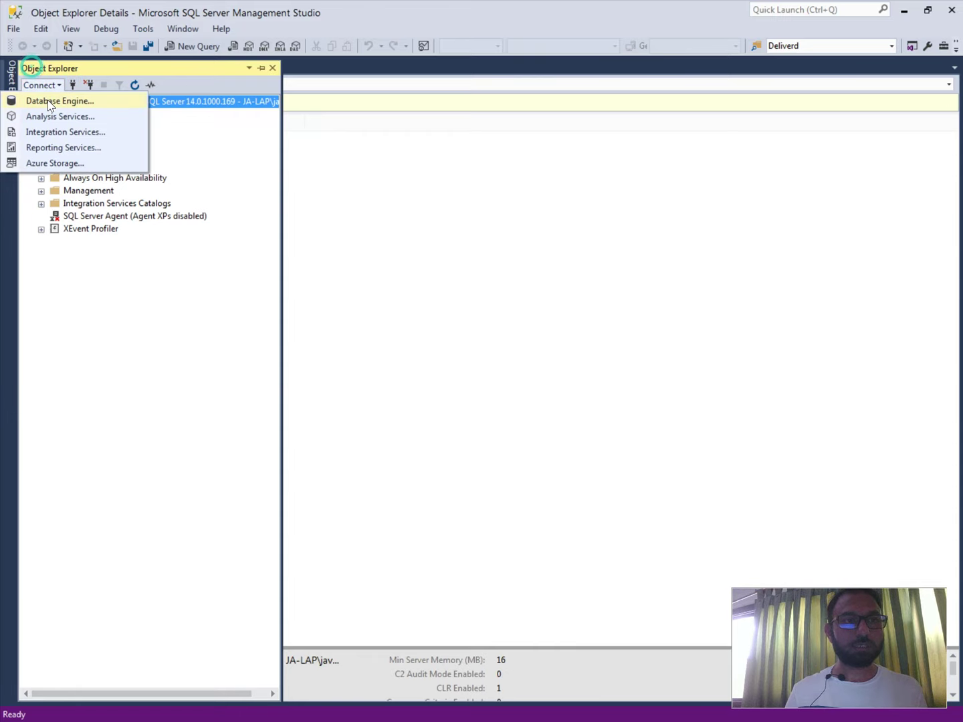
click(50, 102)
click(525, 303)
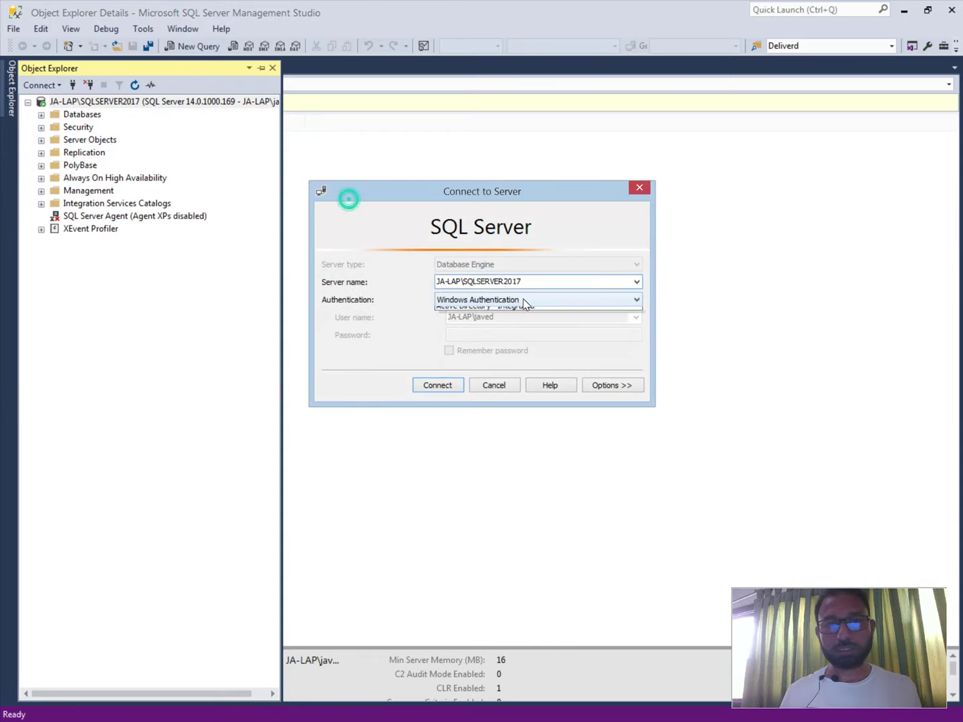
click(519, 322)
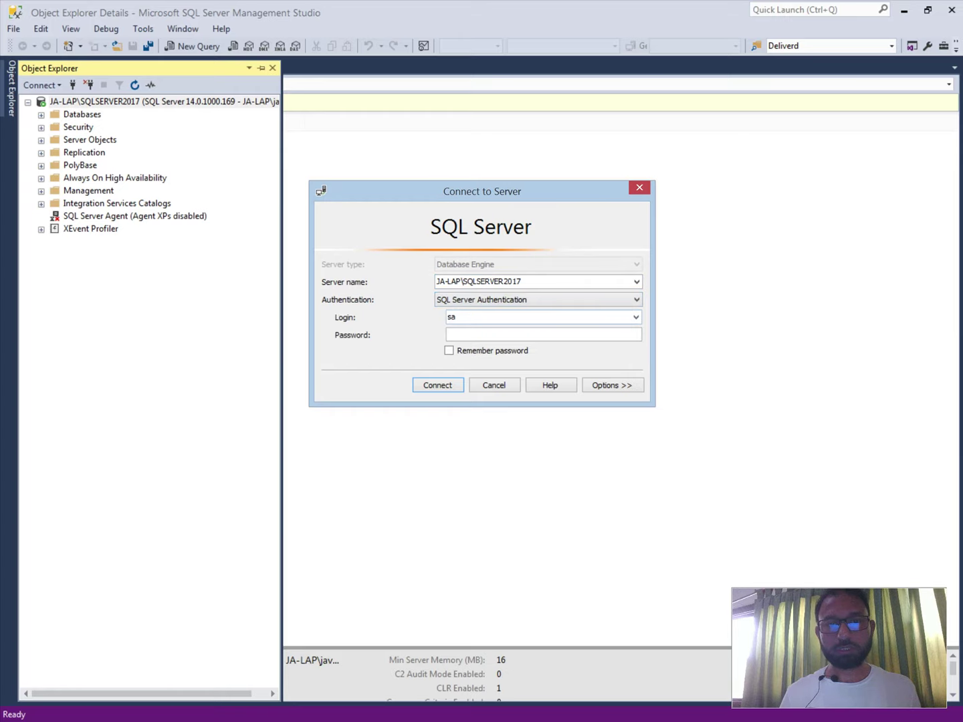
click(544, 335)
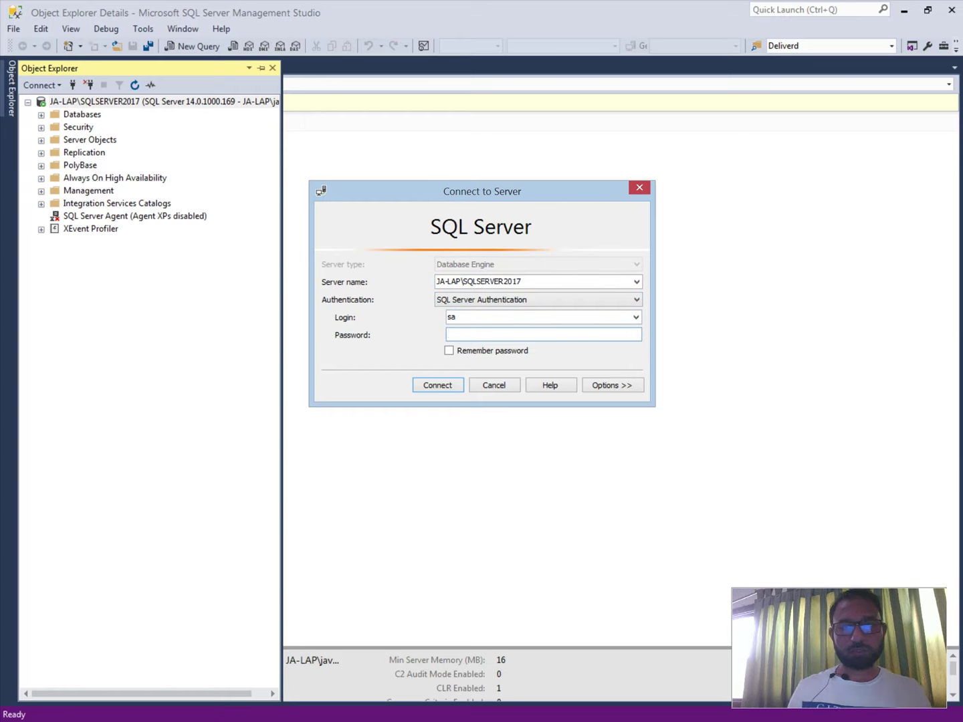
text(********)
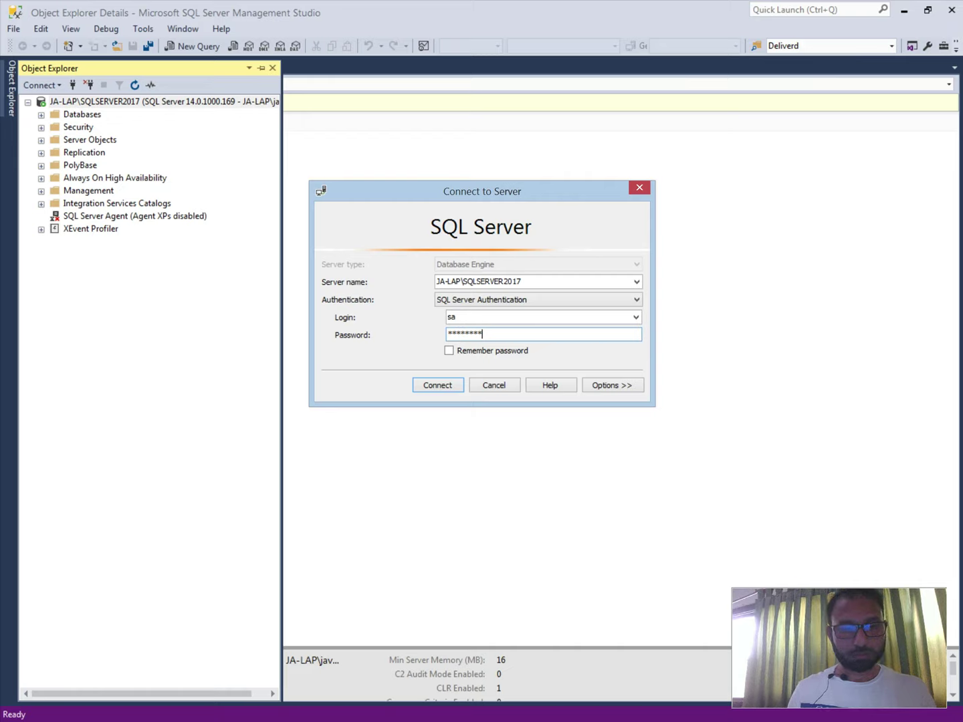
click(437, 386)
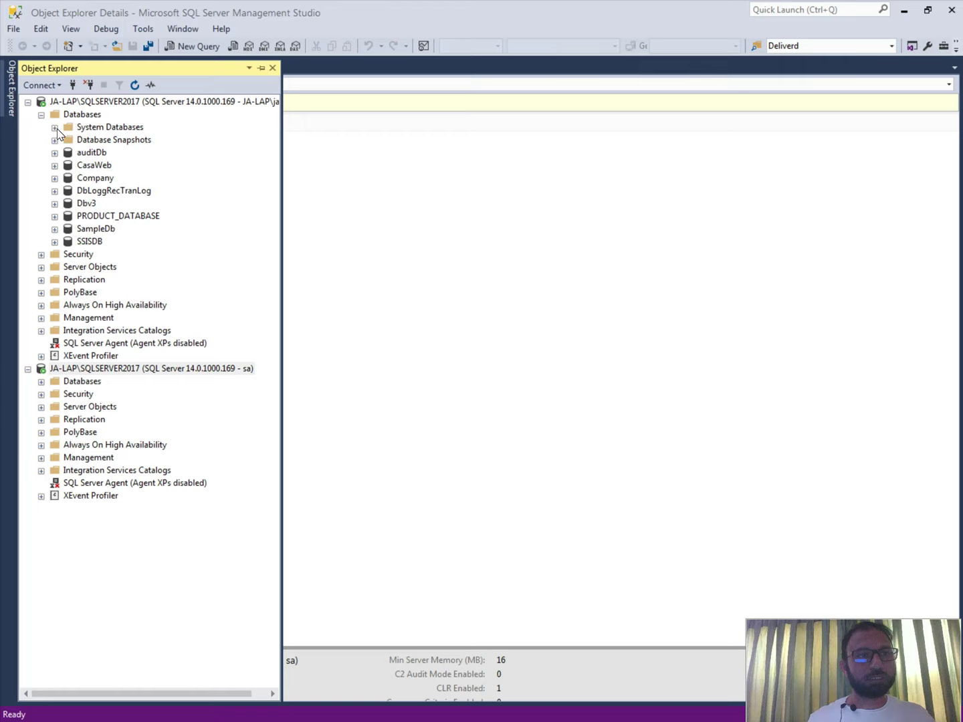
Step: Expand the System Databases folder under the Windows-authenticated JA-LAP\SQLSERVER2017 connection
click(55, 128)
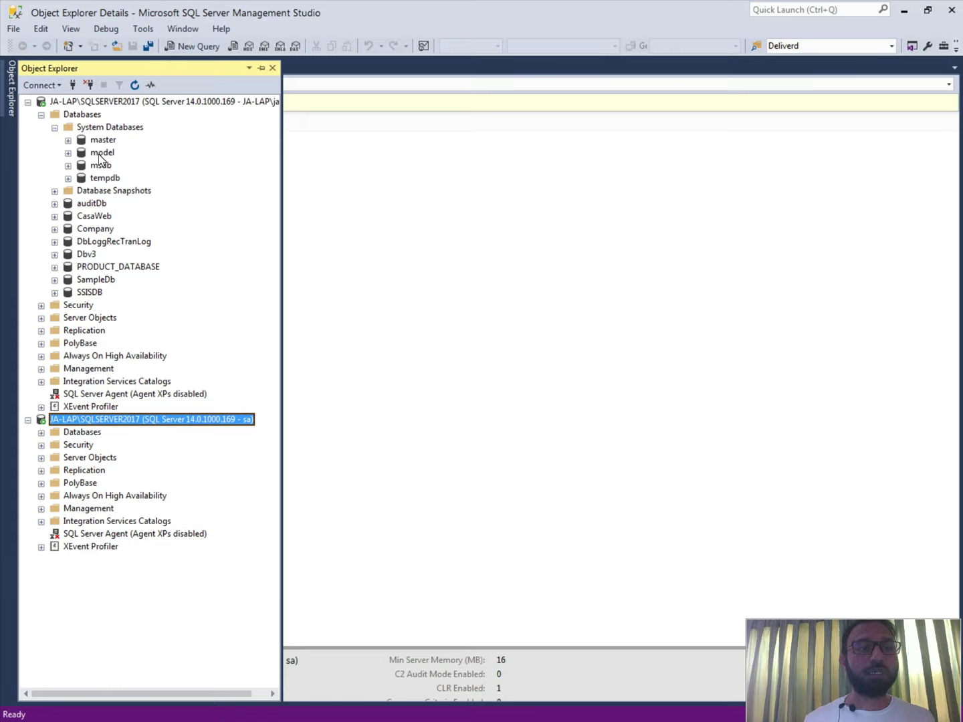
Step: In the model system database's file properties, set the initial size of both modeldev and modellog to 10 MB
right_click(99, 153)
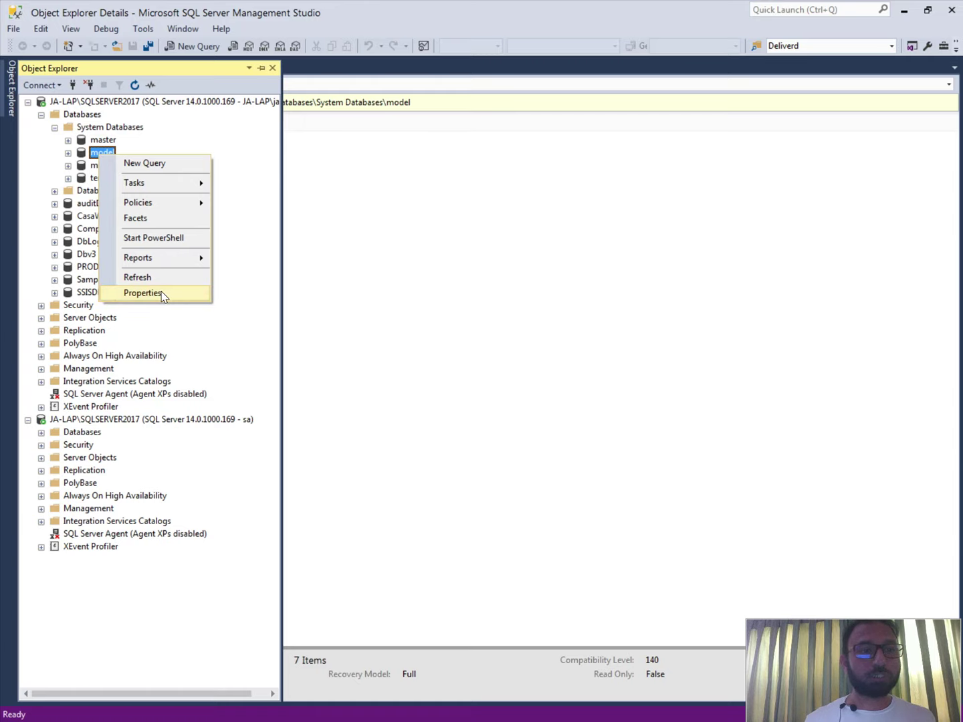
click(161, 295)
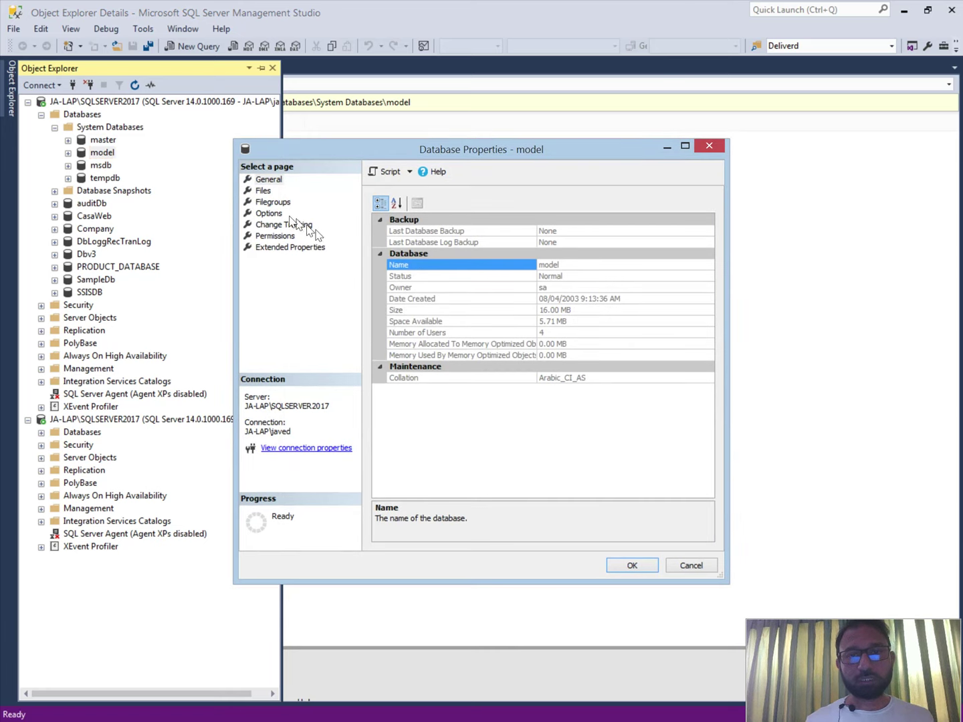
click(264, 192)
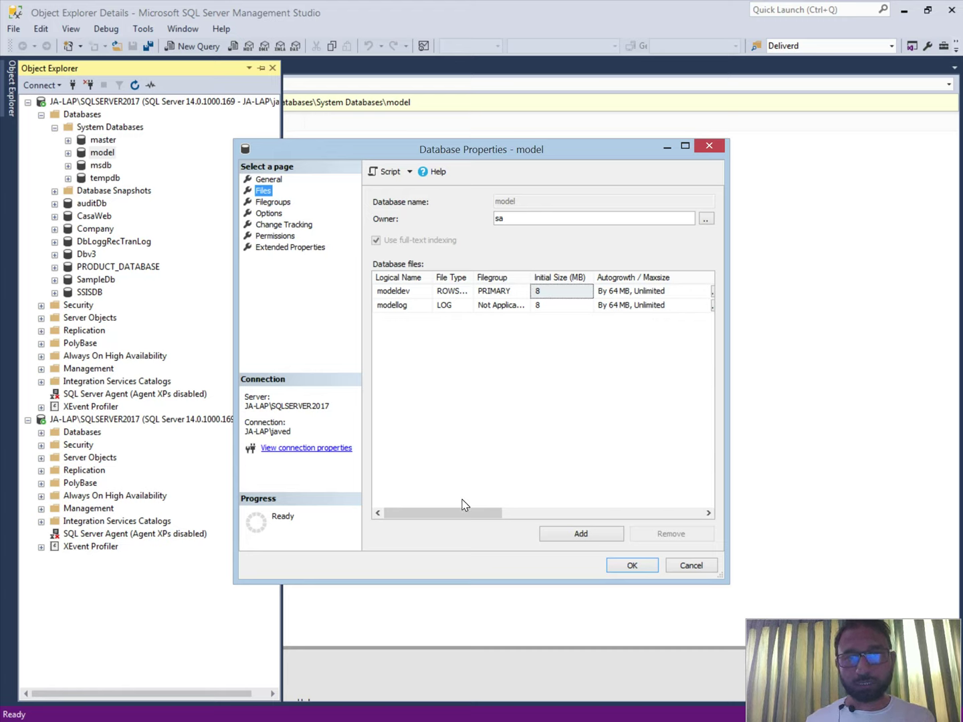
drag(462, 512, 447, 544)
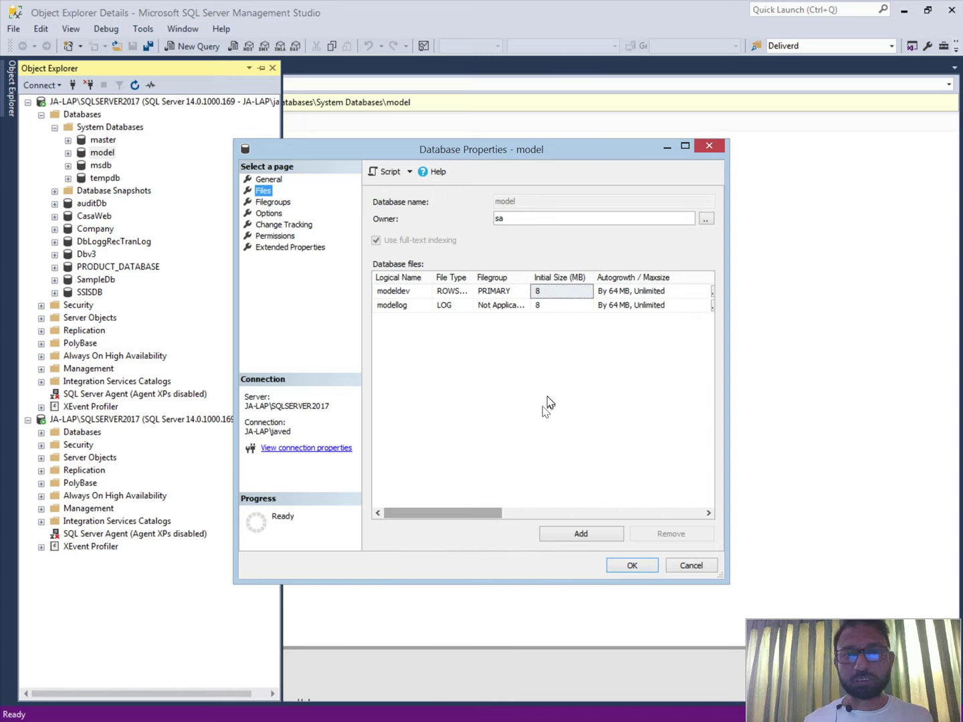
click(542, 294)
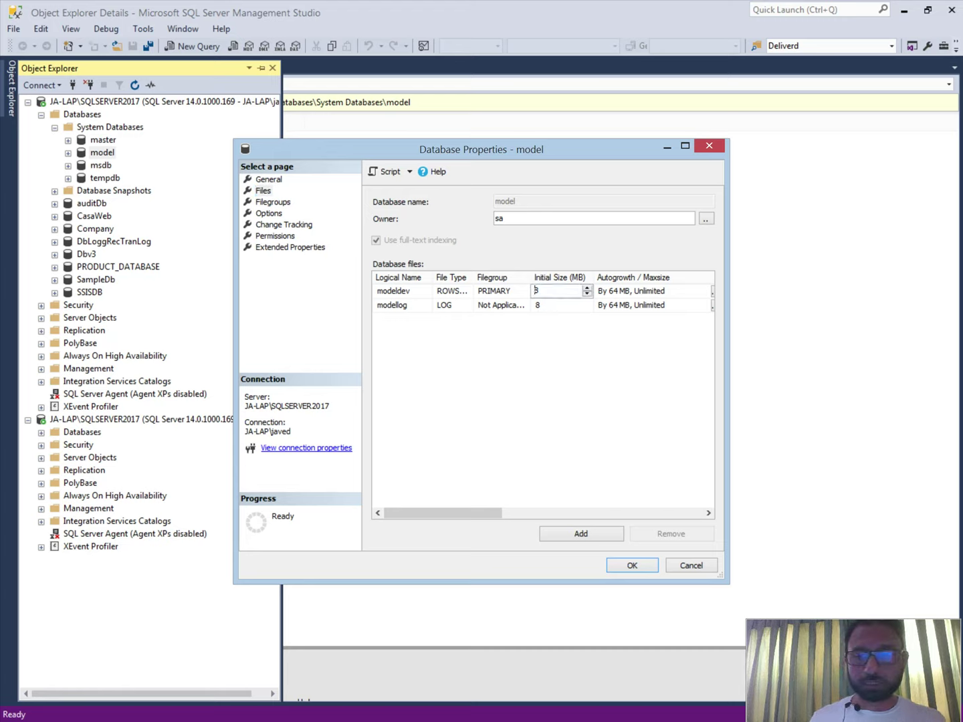
text(10)
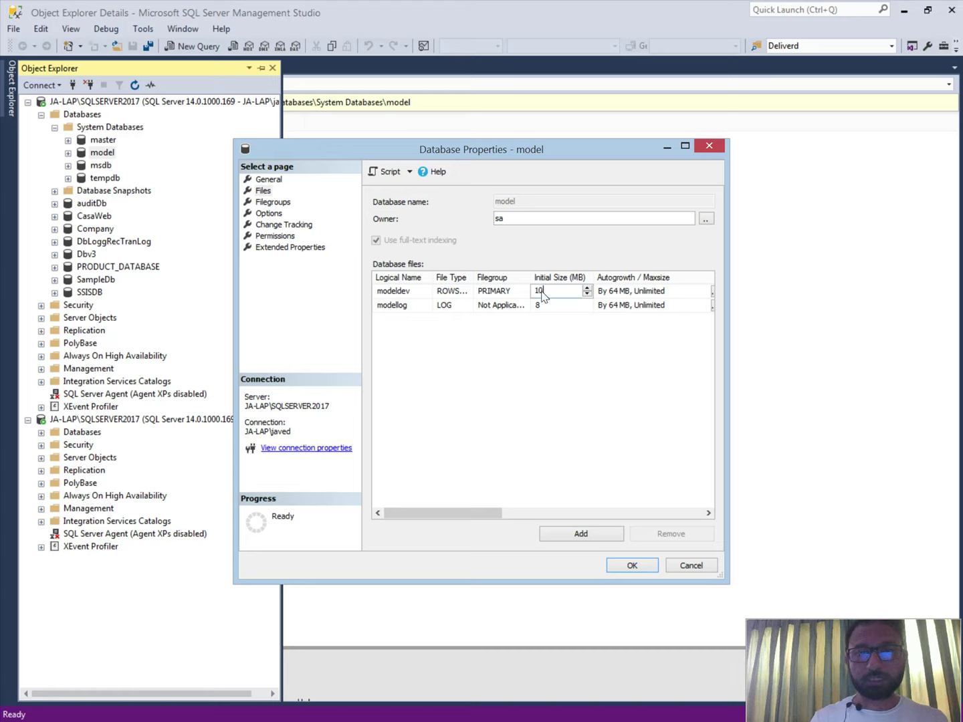
key(Tab)
click(544, 306)
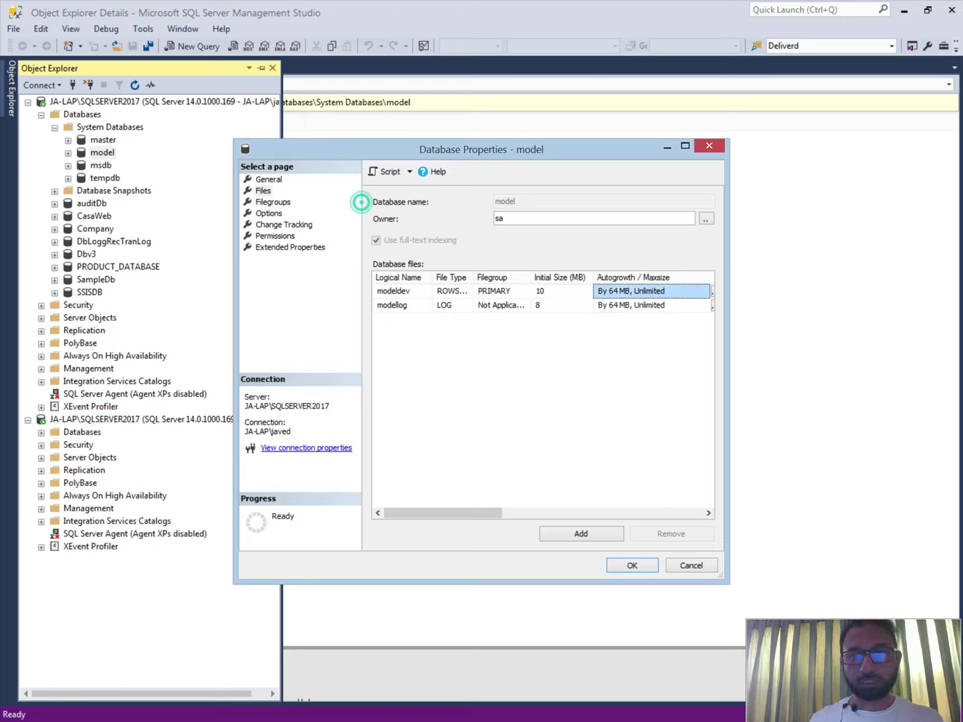
key(BackSpace)
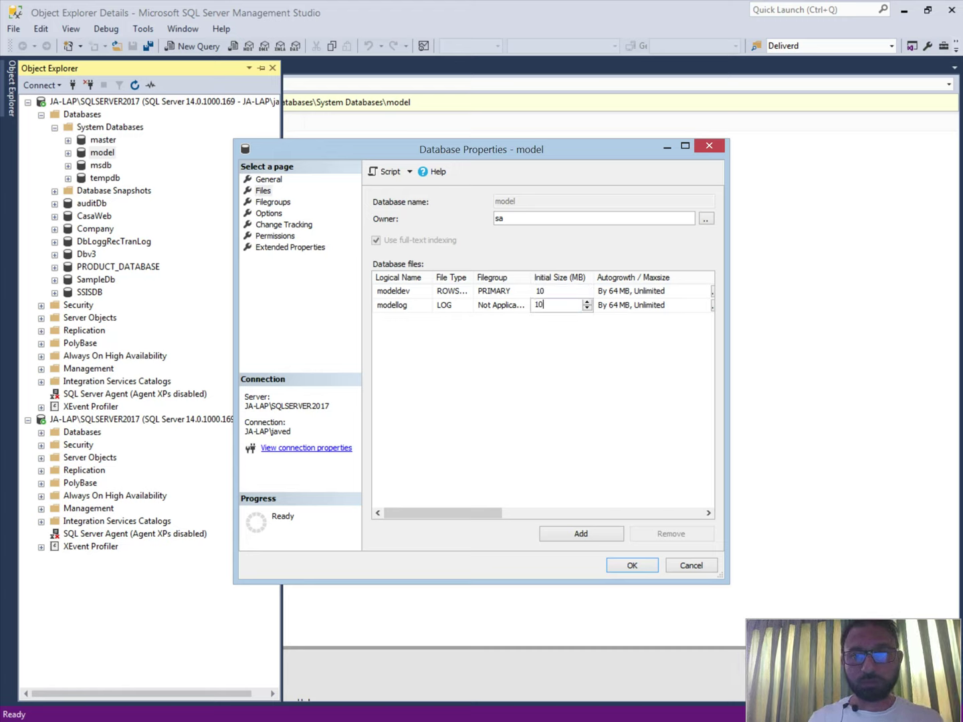
click(546, 292)
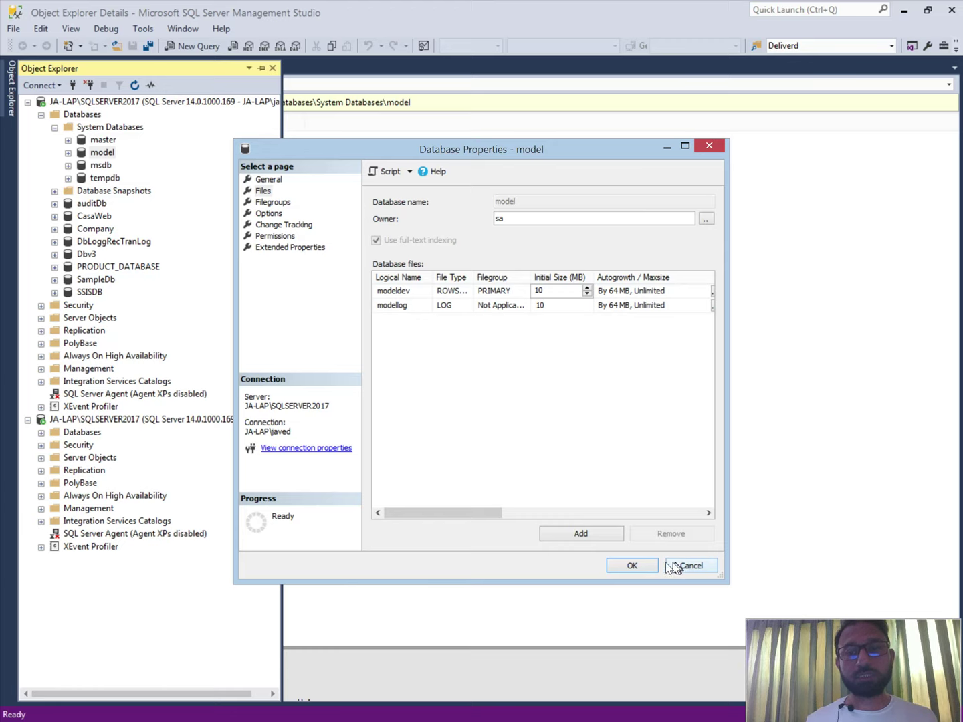
click(632, 567)
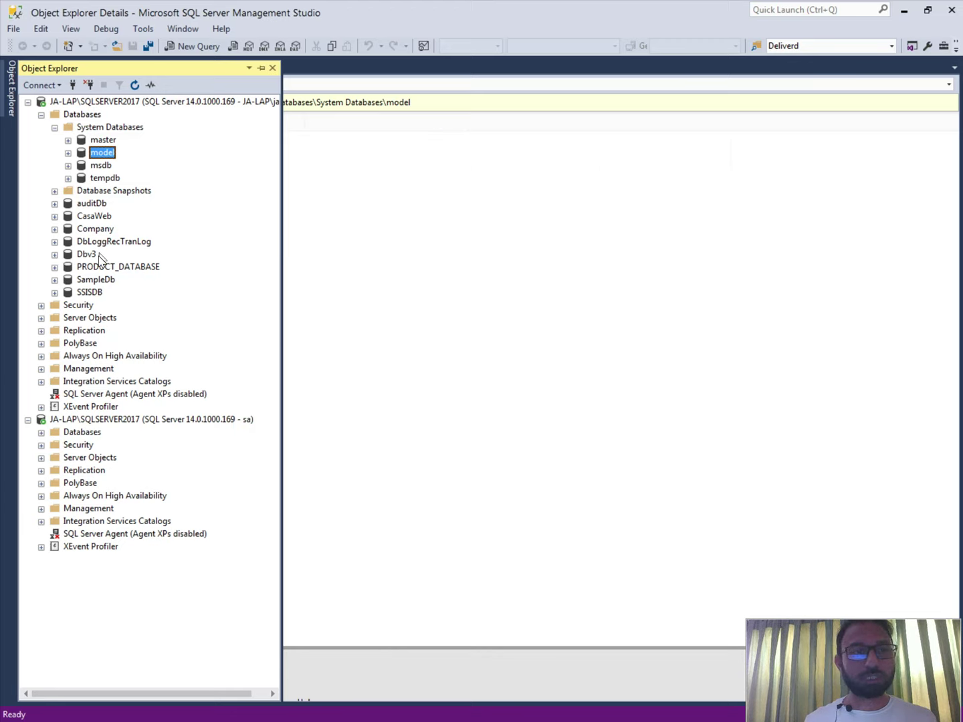
Step: Check the default initial file sizes offered for a new database under the Windows-authenticated connection, without creating the database
right_click(83, 115)
click(117, 125)
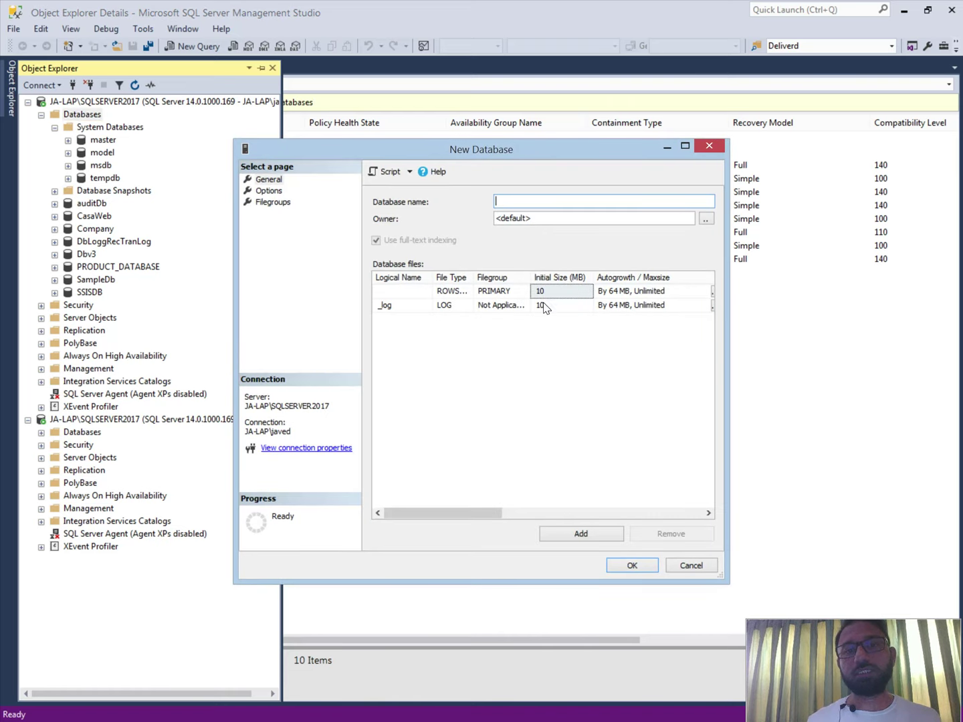
click(691, 566)
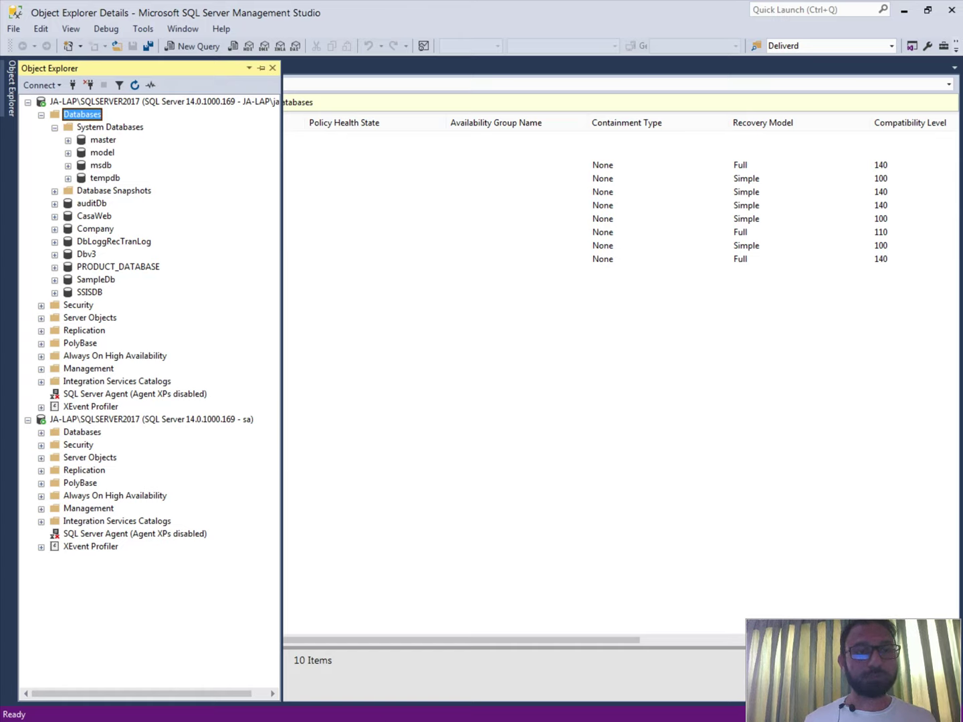
Step: Switch to the running PowerPoint slide show and advance past the SSMS slide to Server Level Advanced Properties
mouse_move(405, 717)
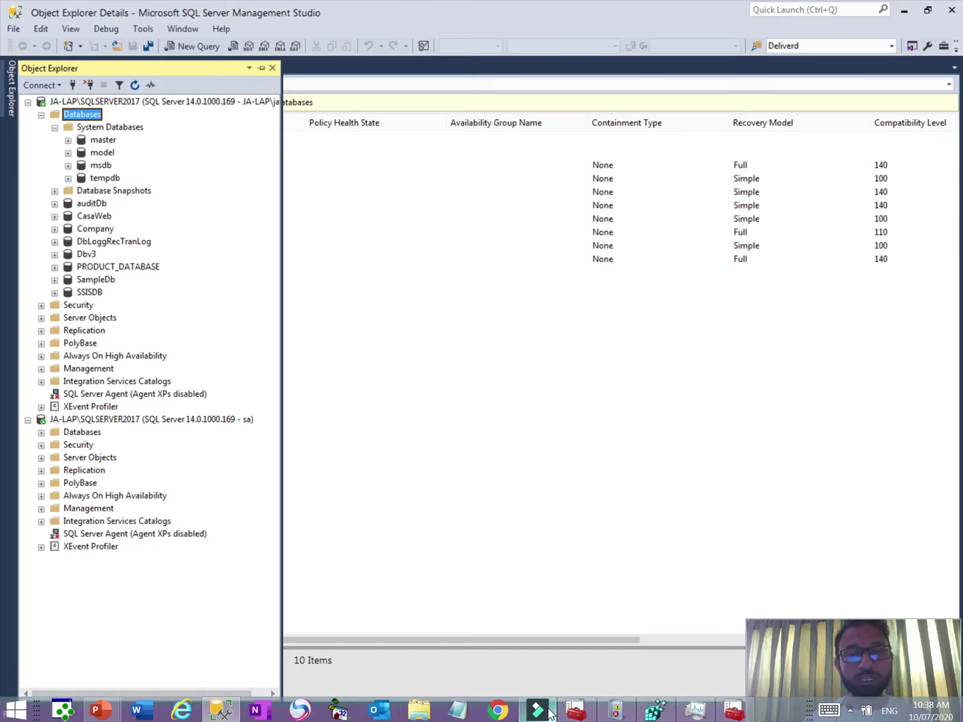
mouse_move(550, 714)
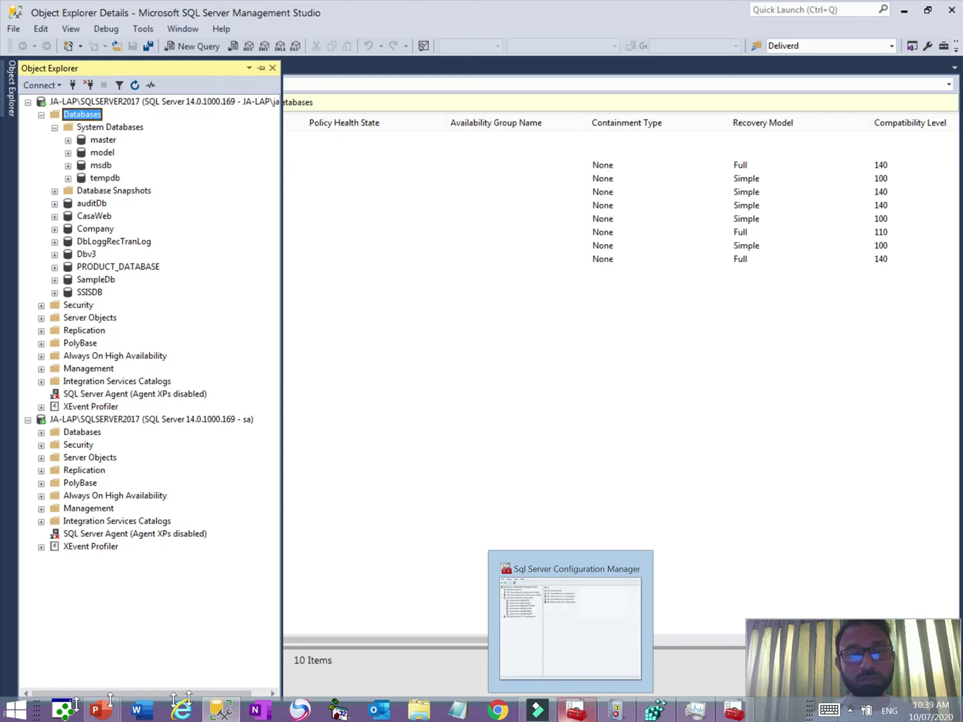
mouse_move(96, 714)
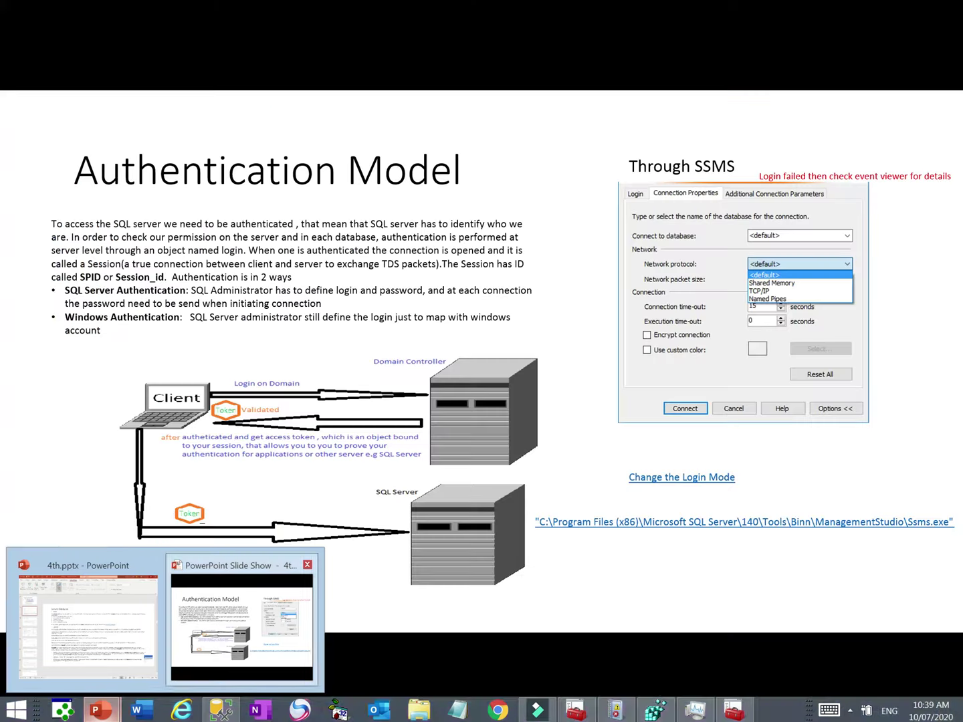
click(220, 659)
key(Right)
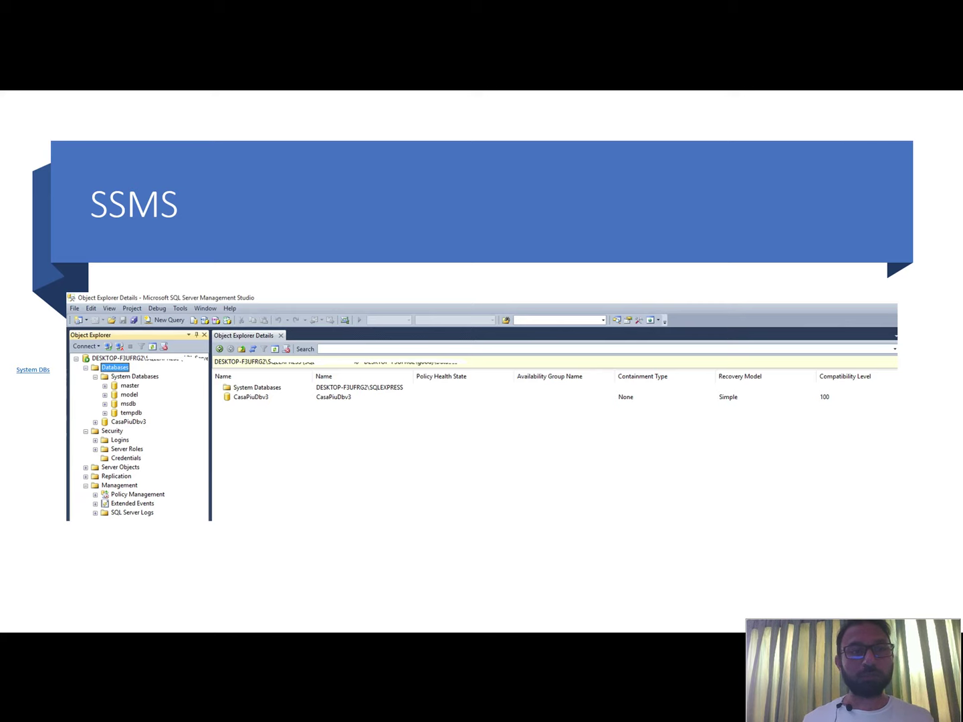
key(Right)
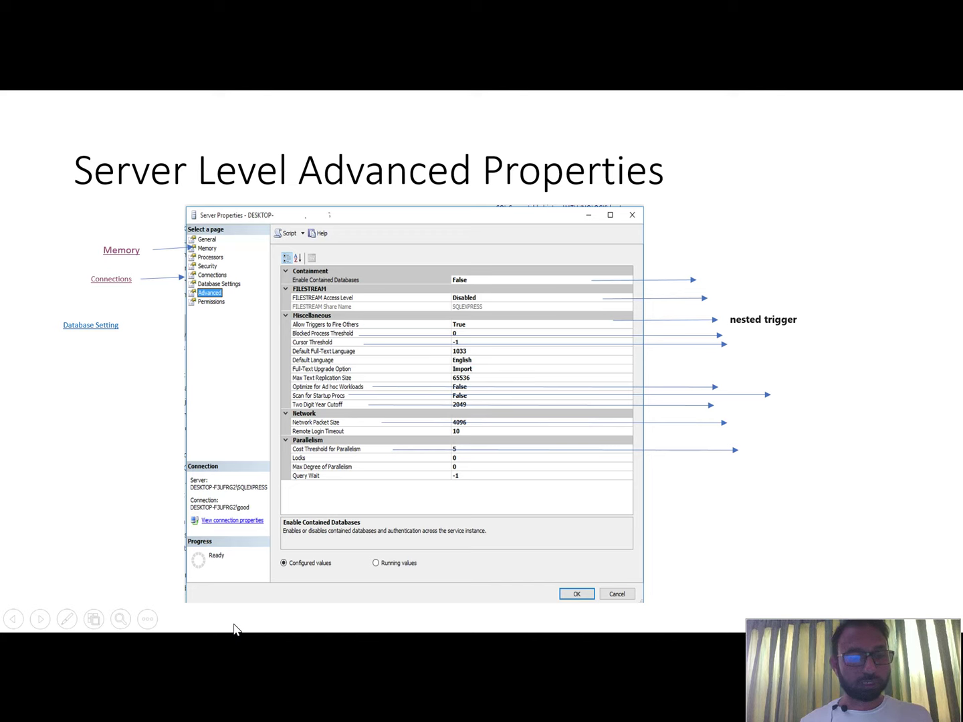
Step: Switch back to SQL Server Management Studio and open the server properties of the Windows-authenticated JA-LAP\SQLSERVER2017 connection
key(alt+Tab)
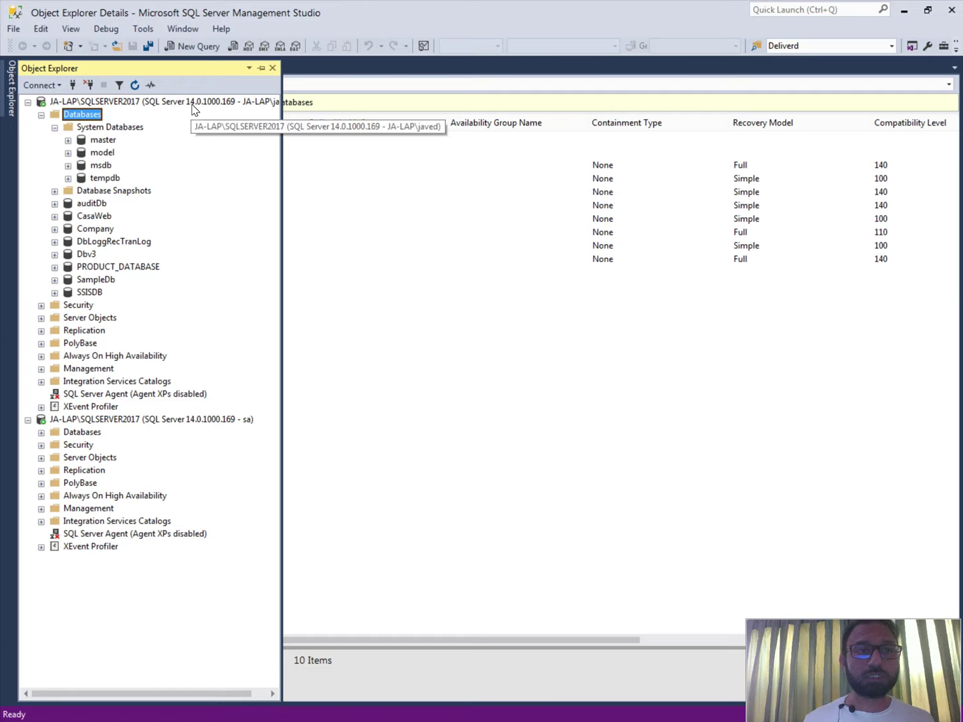
right_click(194, 107)
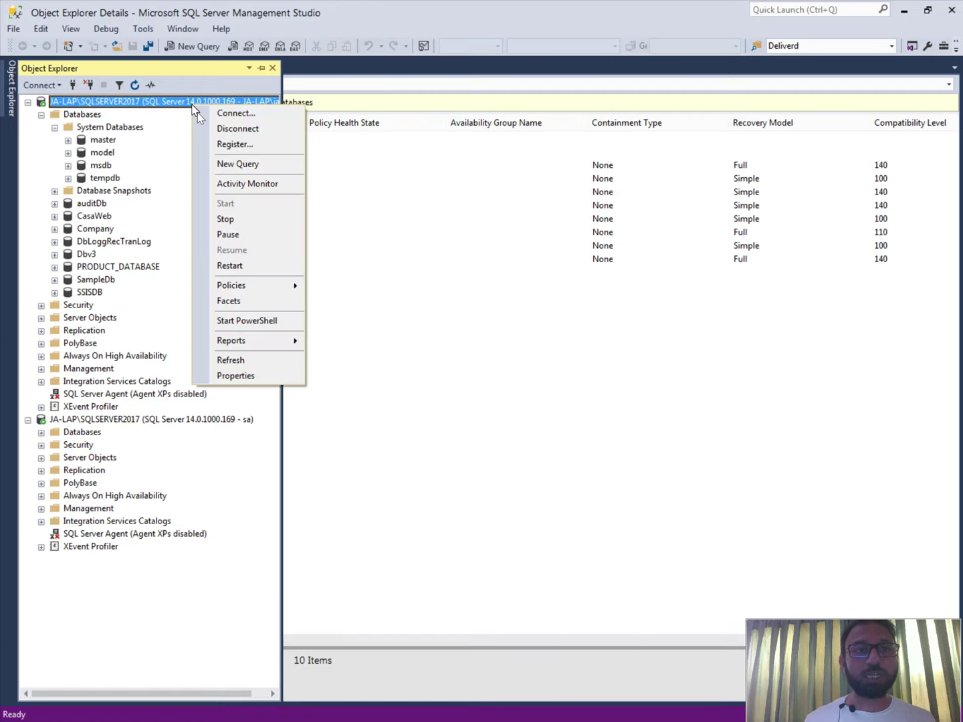
click(243, 375)
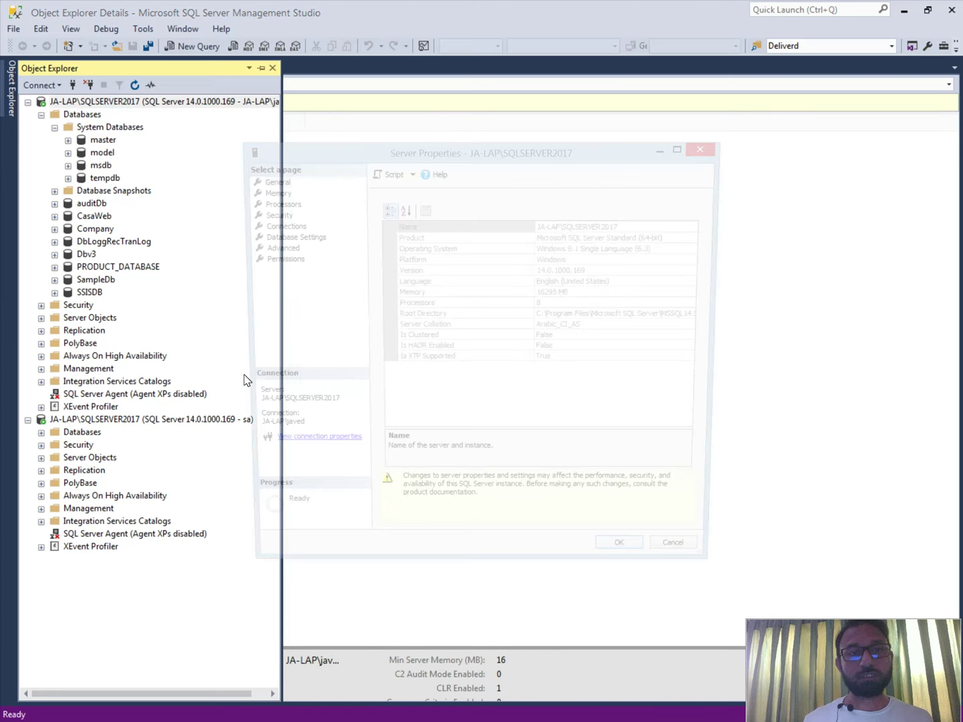